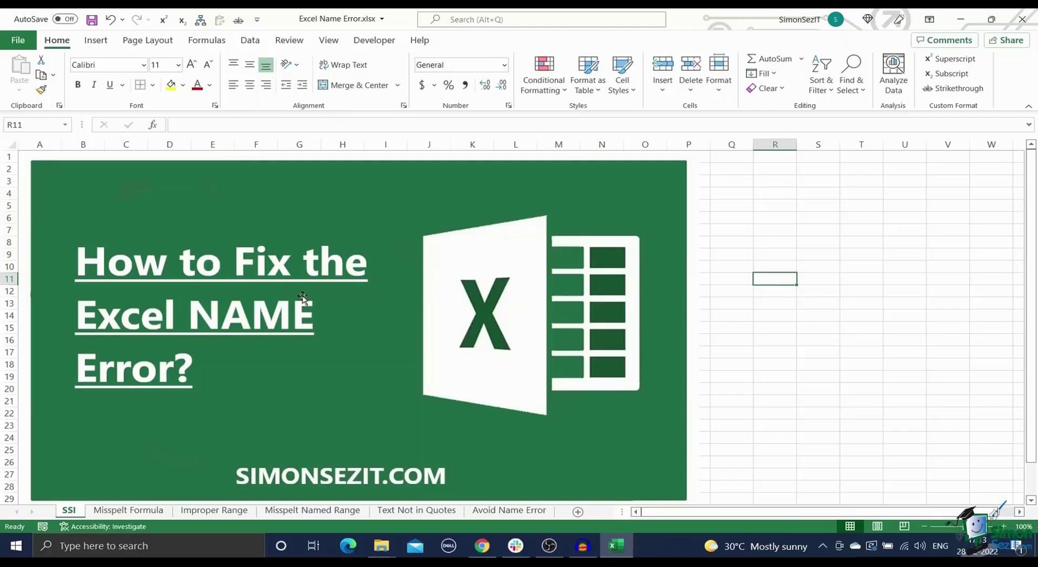
Examine the lookup formulas in cells B2 and B3 of the Misspelt Formula sheet
{"action": "left_click", "coordinate": [302, 297]}
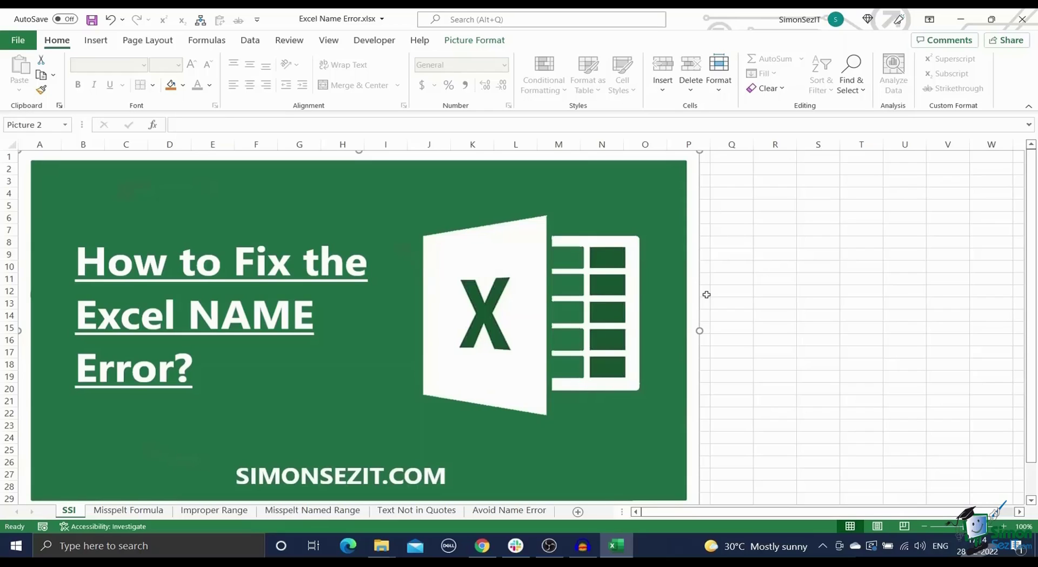
{"action": "left_click", "coordinate": [128, 510]}
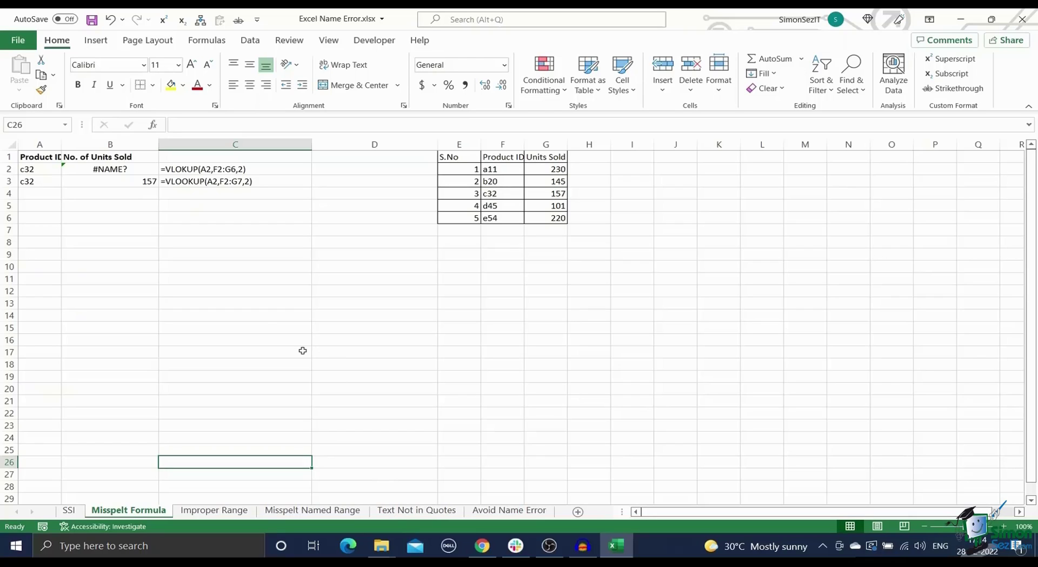
{"action": "left_click", "coordinate": [148, 167]}
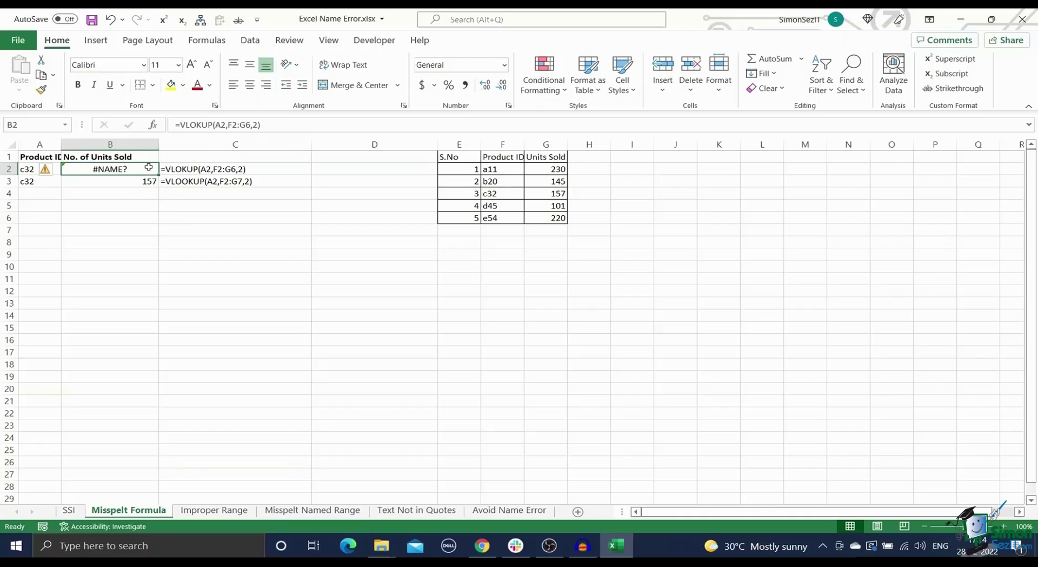
{"action": "left_click", "coordinate": [119, 182]}
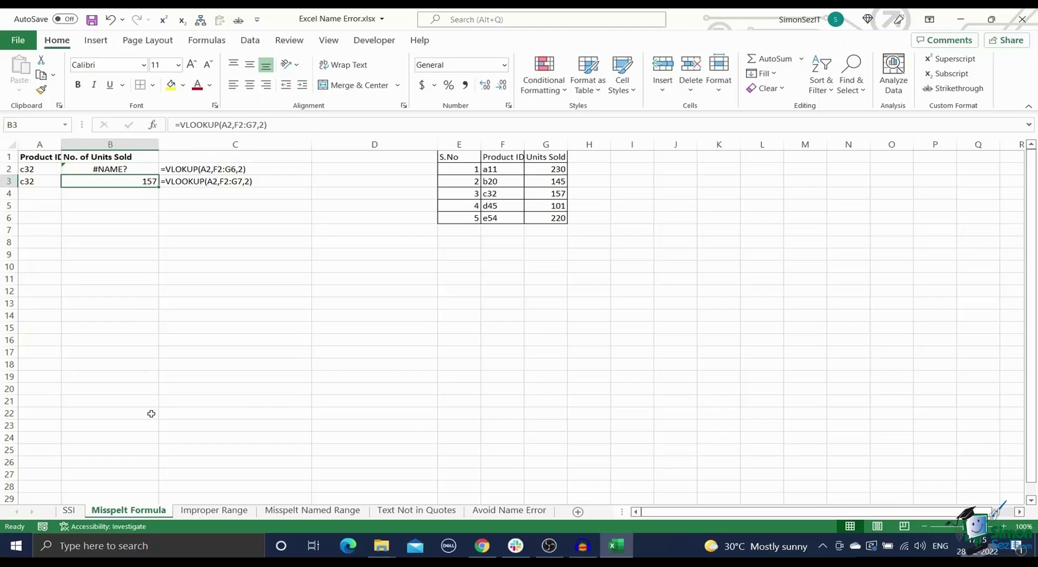
Examine the range references in the total formulas in B22 and B23 of the Improper Range sheet
{"action": "left_click", "coordinate": [207, 512]}
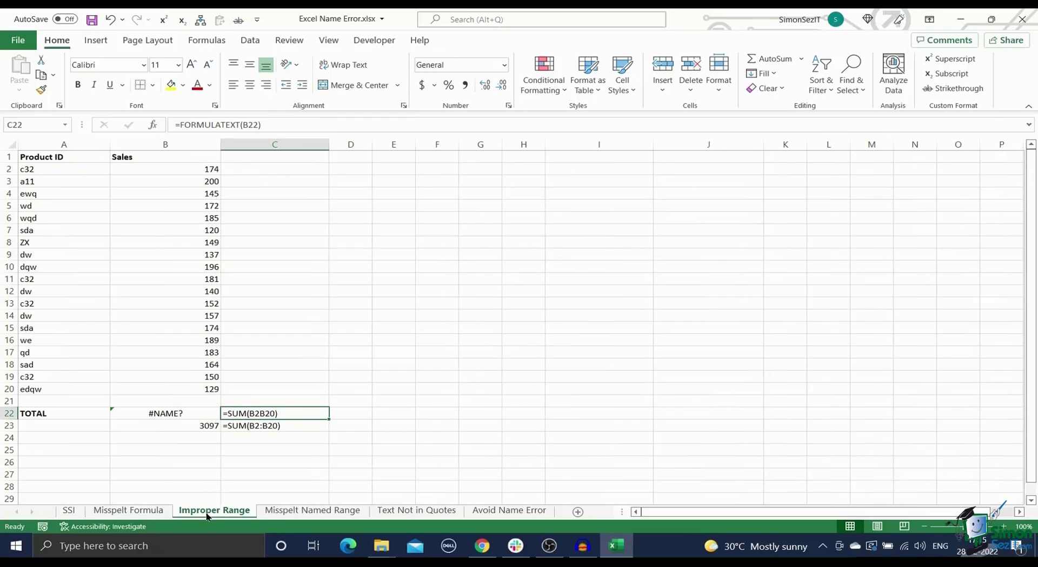
{"action": "left_click", "coordinate": [352, 325]}
{"action": "left_click", "coordinate": [197, 417]}
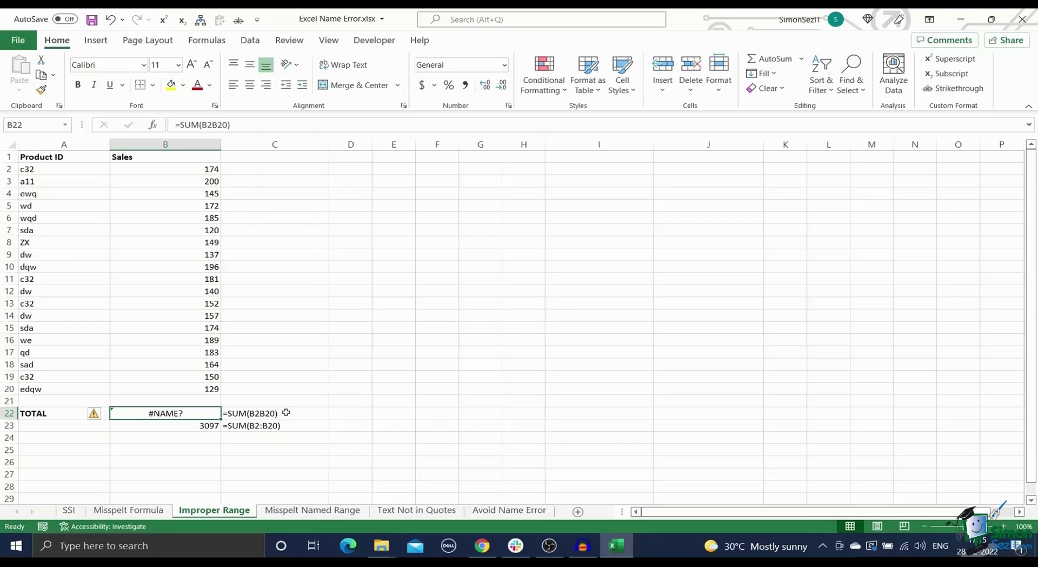
{"action": "left_click", "coordinate": [208, 428]}
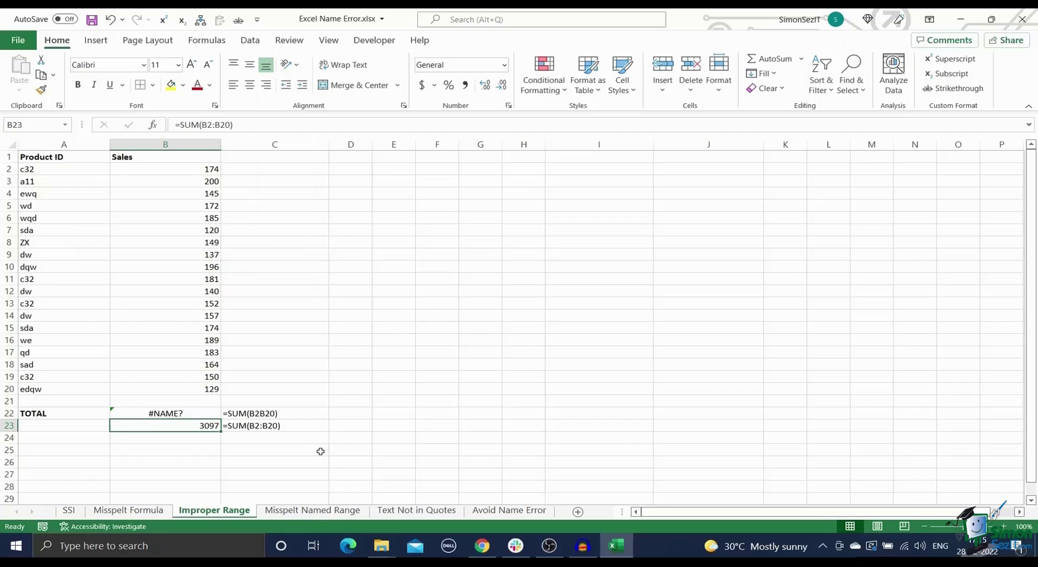
Inspect the MAX formulas on the Misspelt Named Range sheet and check the workbook's defined names in the Name Manager
{"action": "left_click", "coordinate": [312, 511]}
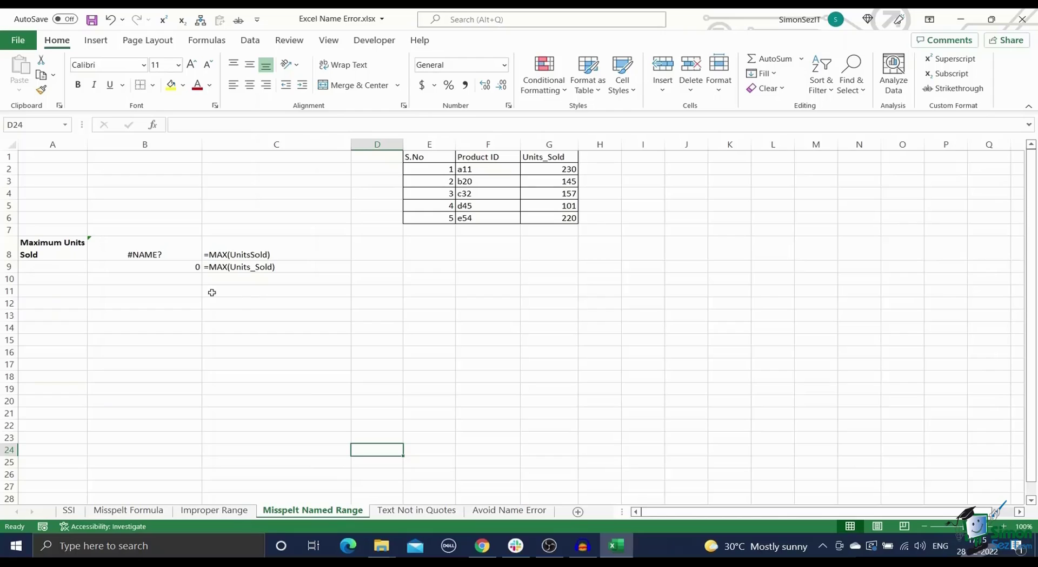
{"action": "left_click", "coordinate": [174, 248]}
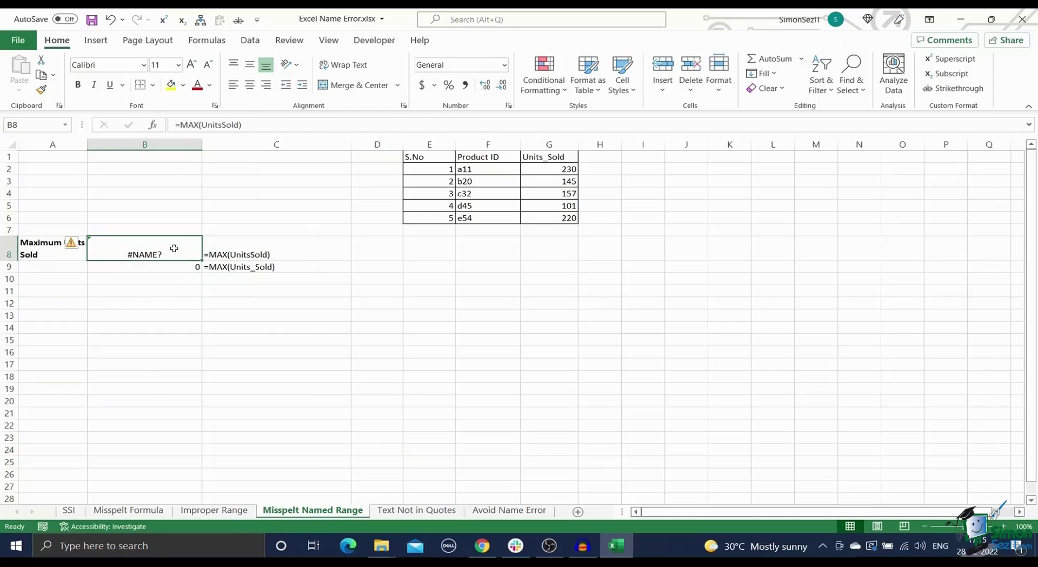
{"action": "left_click", "coordinate": [273, 268]}
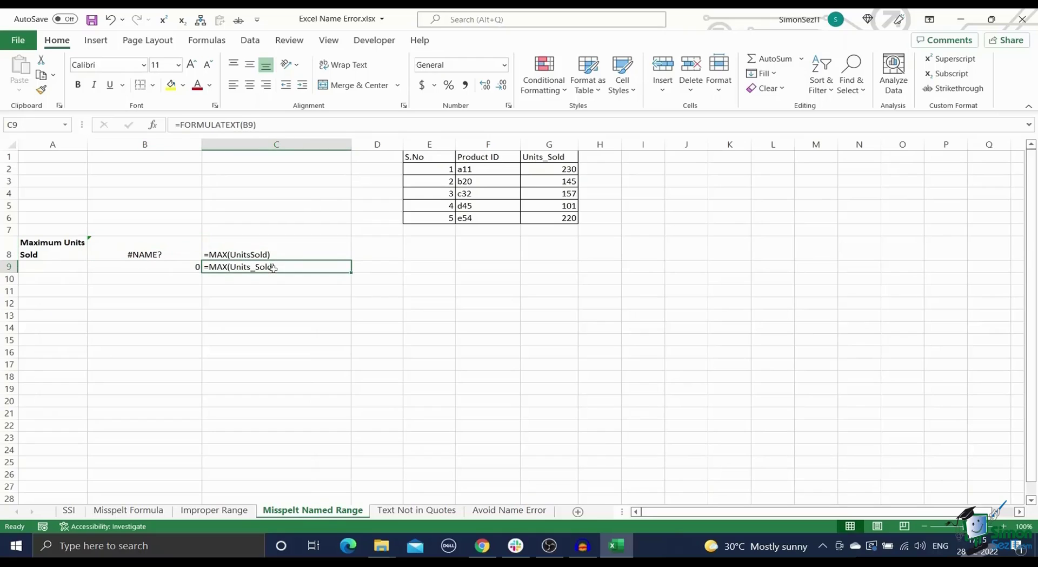
{"action": "left_click", "coordinate": [192, 251]}
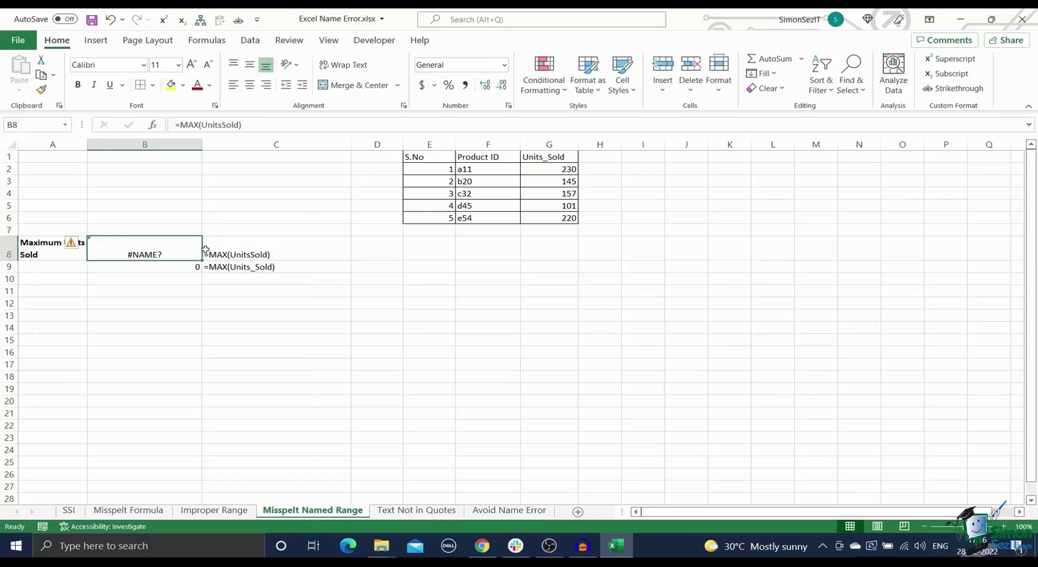
{"action": "key", "text": "ctrl+F3"}
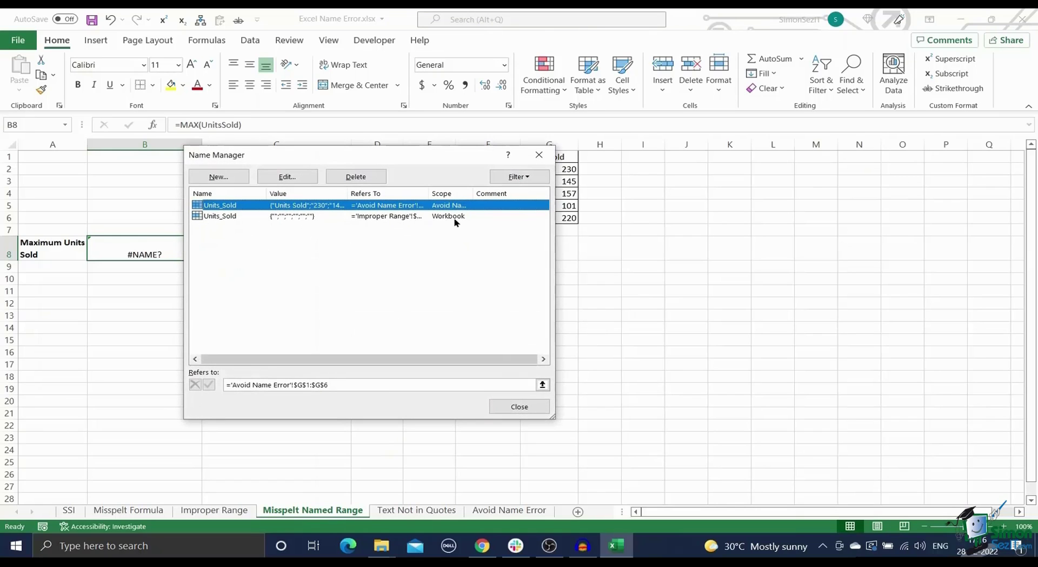
{"action": "left_click", "coordinate": [511, 405]}
Examine the straight-quote and curly-quote CONCAT examples in rows 5 and 4 of the Text Not in Quotes sheet
{"action": "left_click", "coordinate": [420, 510]}
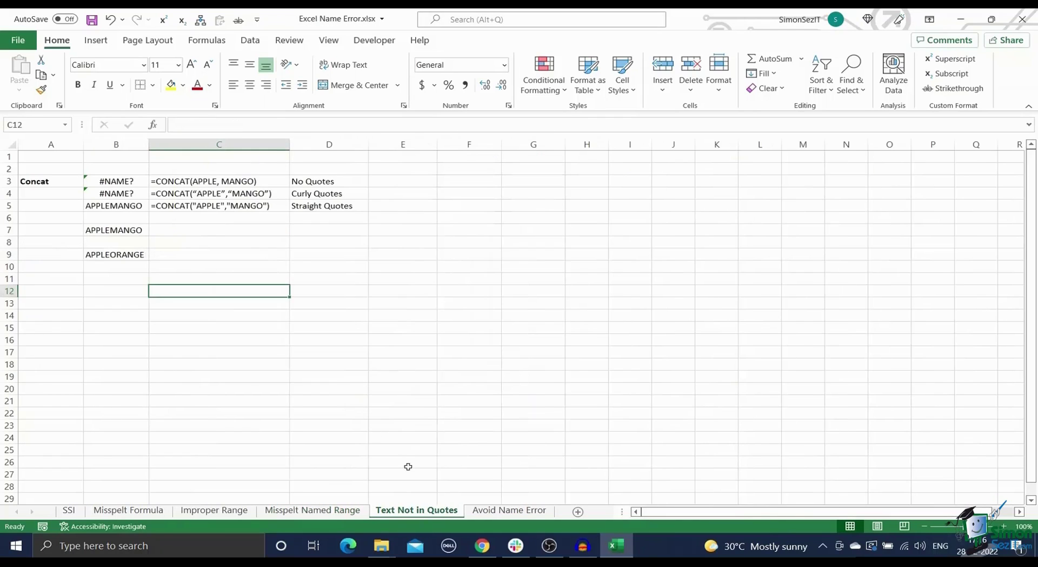
{"action": "left_click", "coordinate": [310, 243]}
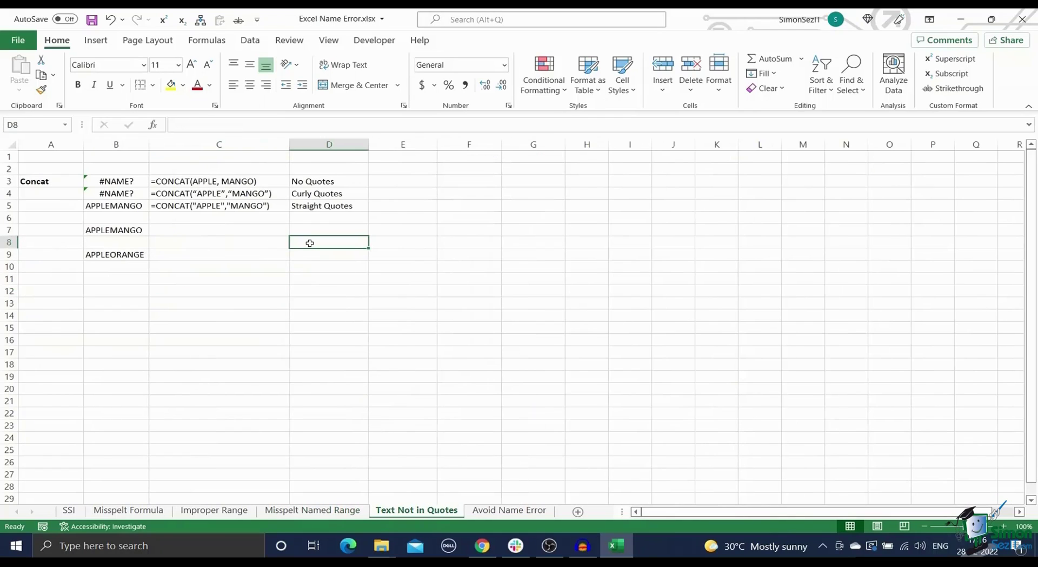
{"action": "left_click", "coordinate": [313, 206]}
{"action": "left_click", "coordinate": [262, 206]}
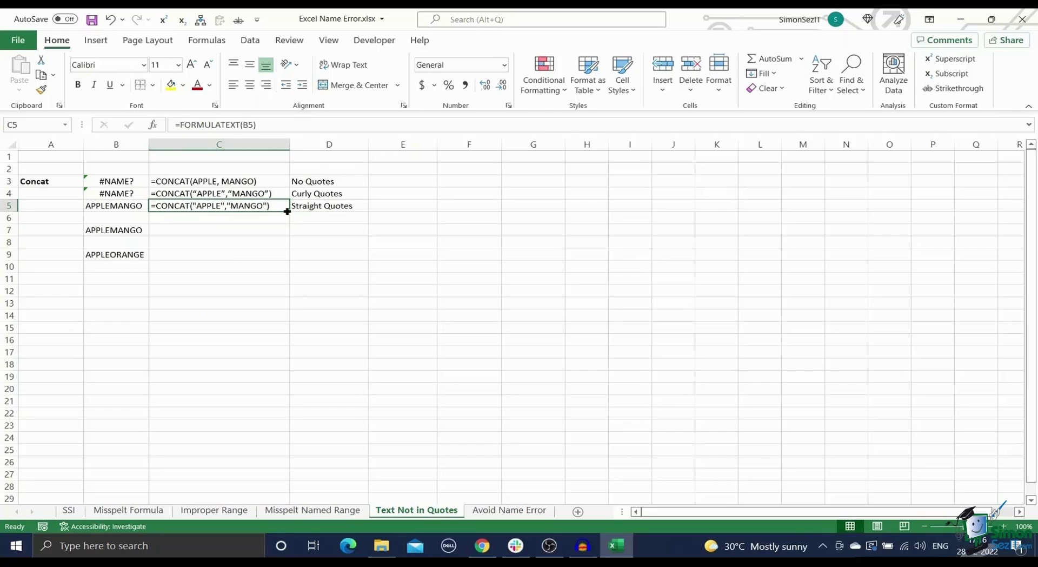
{"action": "left_click", "coordinate": [278, 194]}
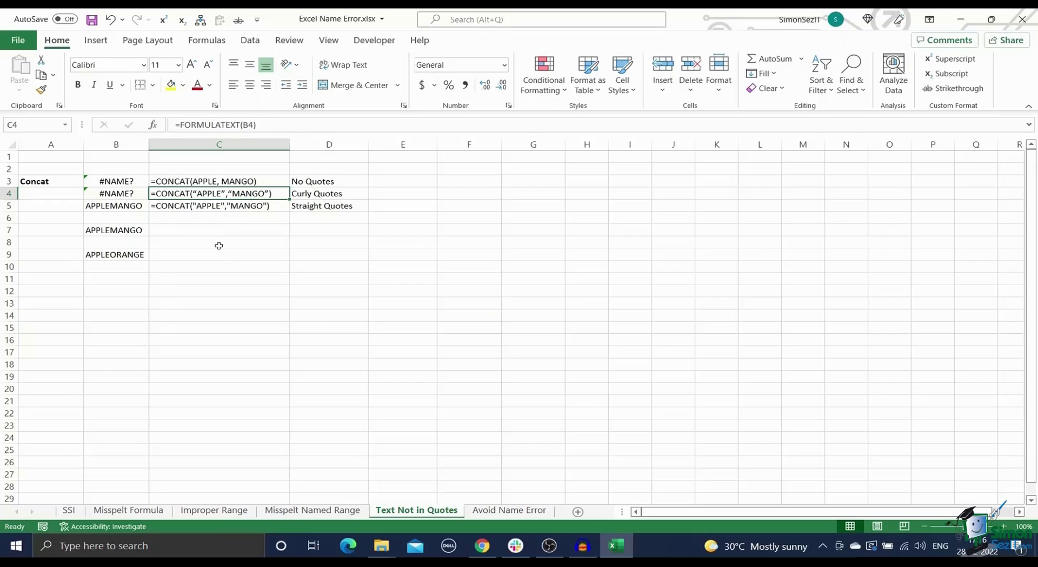
Replace the faulty lookup in B2 of the Avoid Name Error sheet with =VLOOKUP(A2,F2:G6,2), choosing the function from the suggestions
{"action": "left_click", "coordinate": [476, 510]}
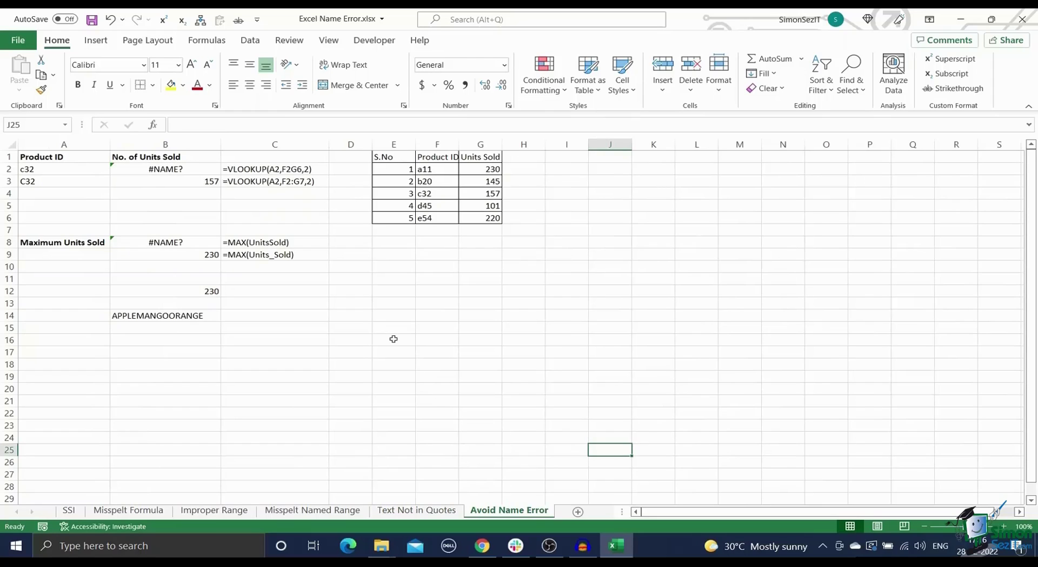
{"action": "left_click", "coordinate": [169, 169]}
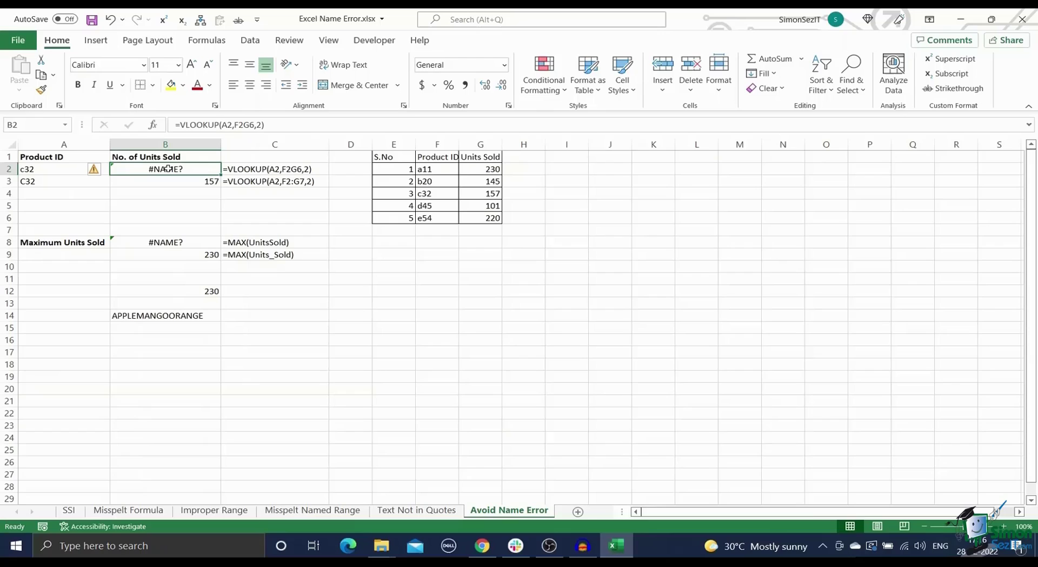
{"action": "type", "text": "="}
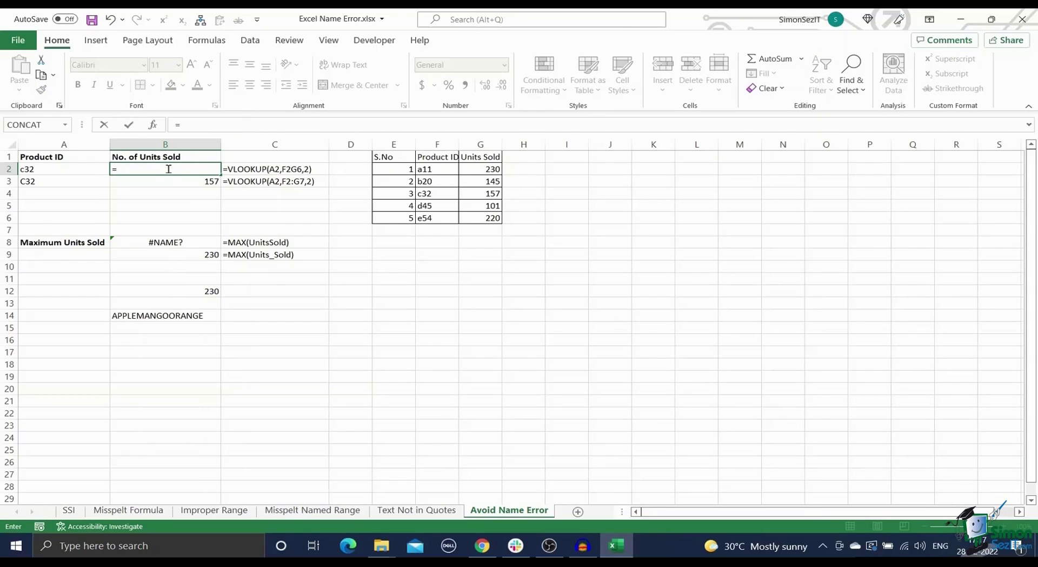
{"action": "type", "text": "VL"}
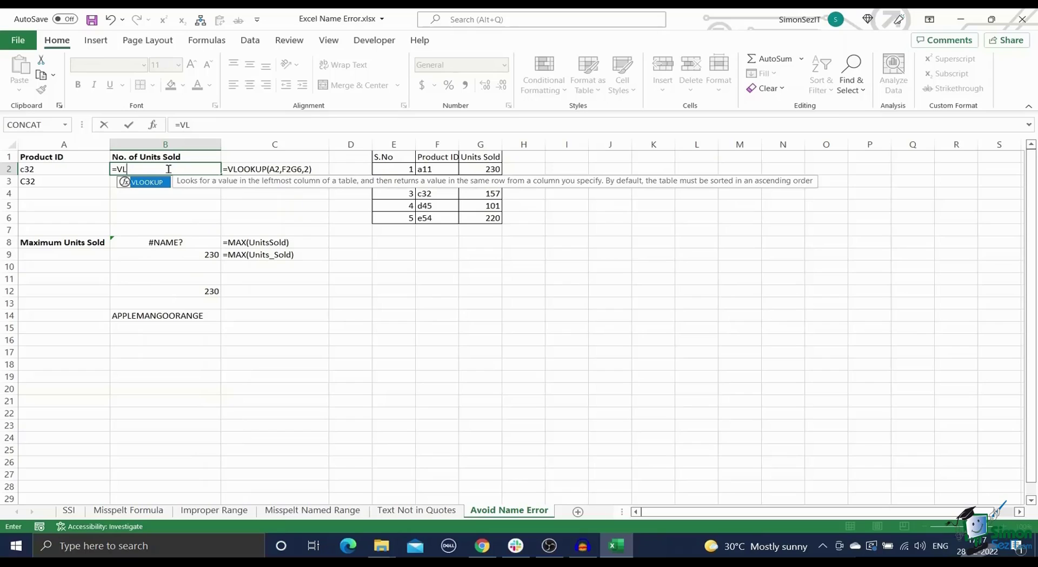
{"action": "key", "text": "Tab"}
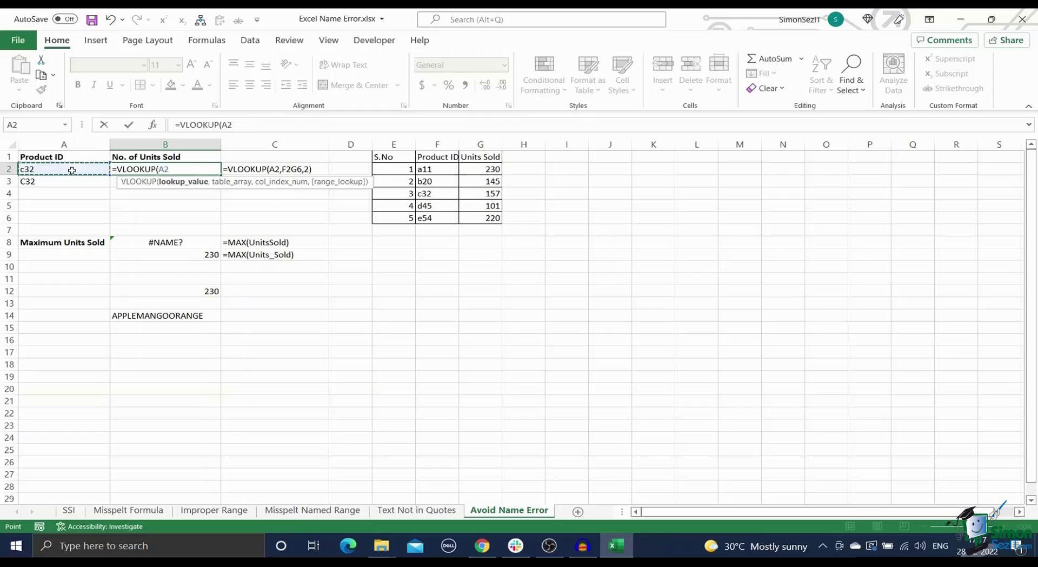
{"action": "type", "text": ","}
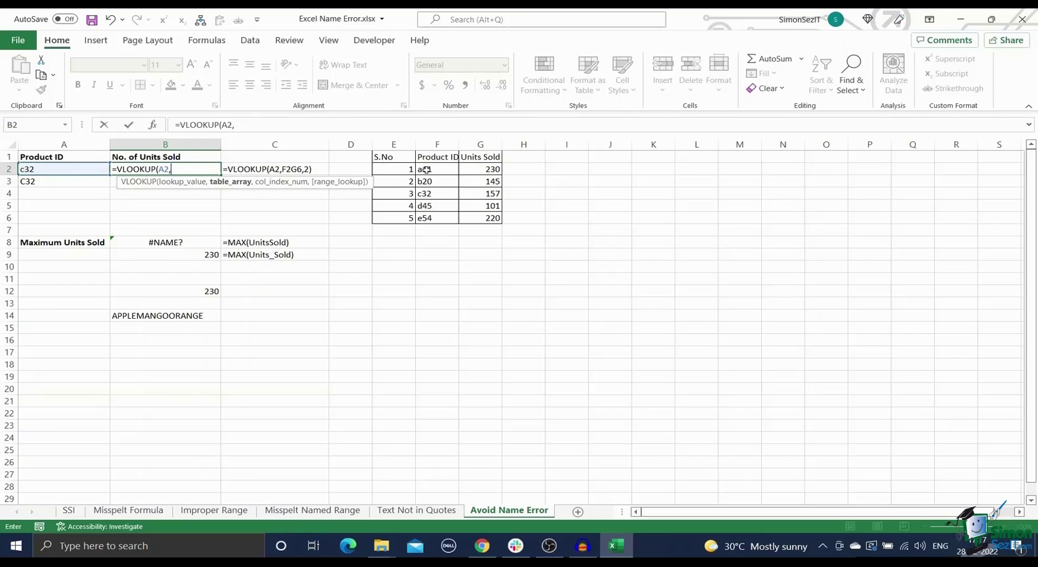
{"action": "left_click_drag", "start_coordinate": [426, 169], "coordinate": [489, 218]}
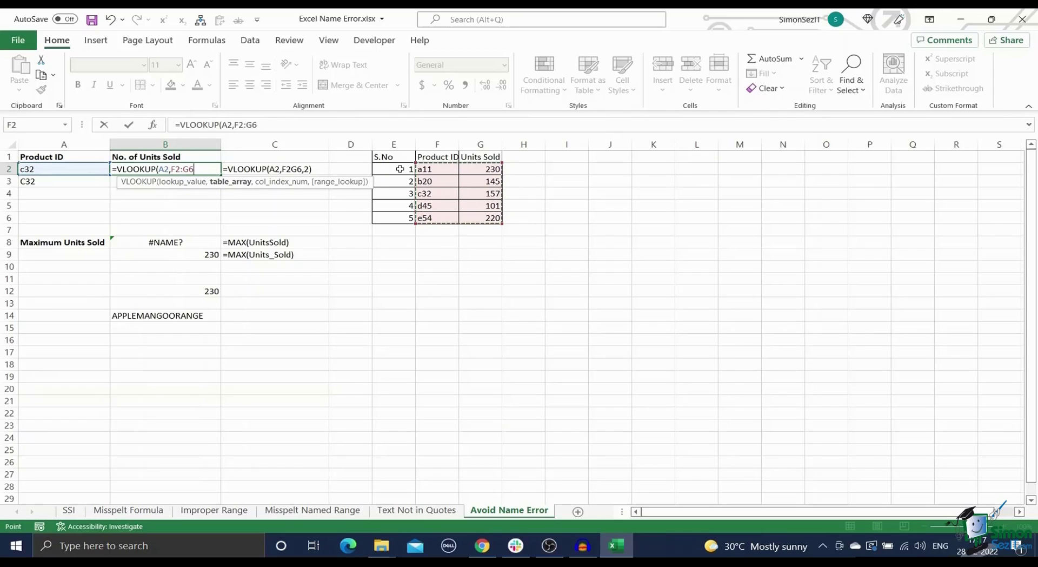
{"action": "type", "text": ","}
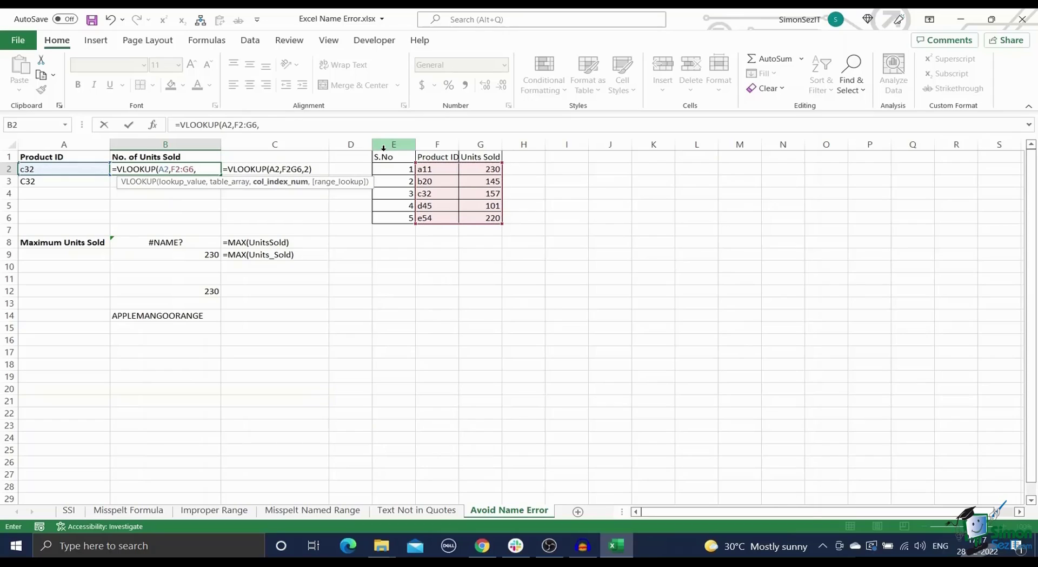
{"action": "type", "text": "2)"}
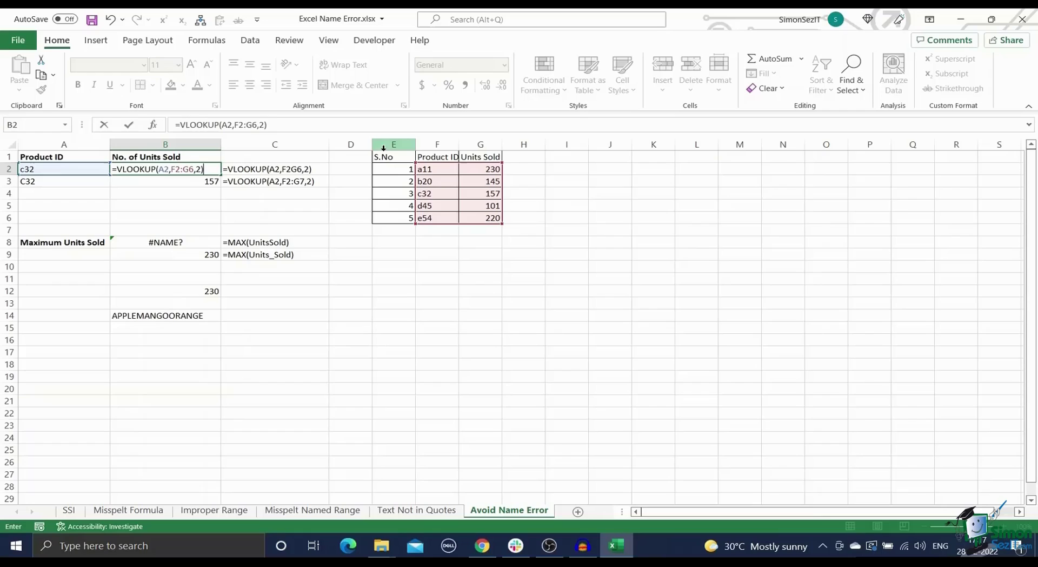
Enter =MAX('Avoid Name Error'!Units_Sold) in B9, choosing the function and the worksheet-scoped name from the suggestions
{"action": "left_click", "coordinate": [201, 255]}
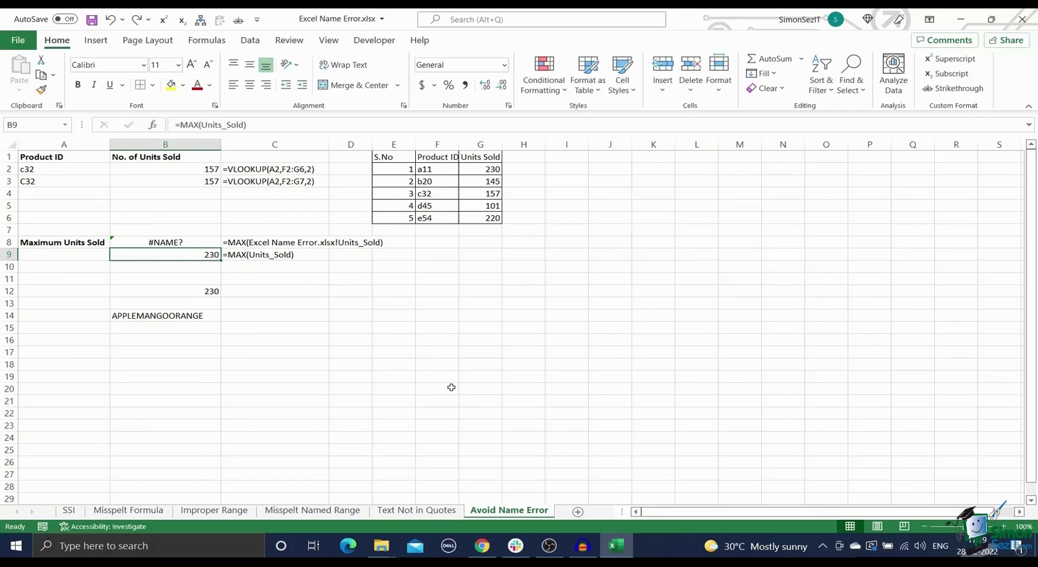
{"action": "type", "text": "=MA"}
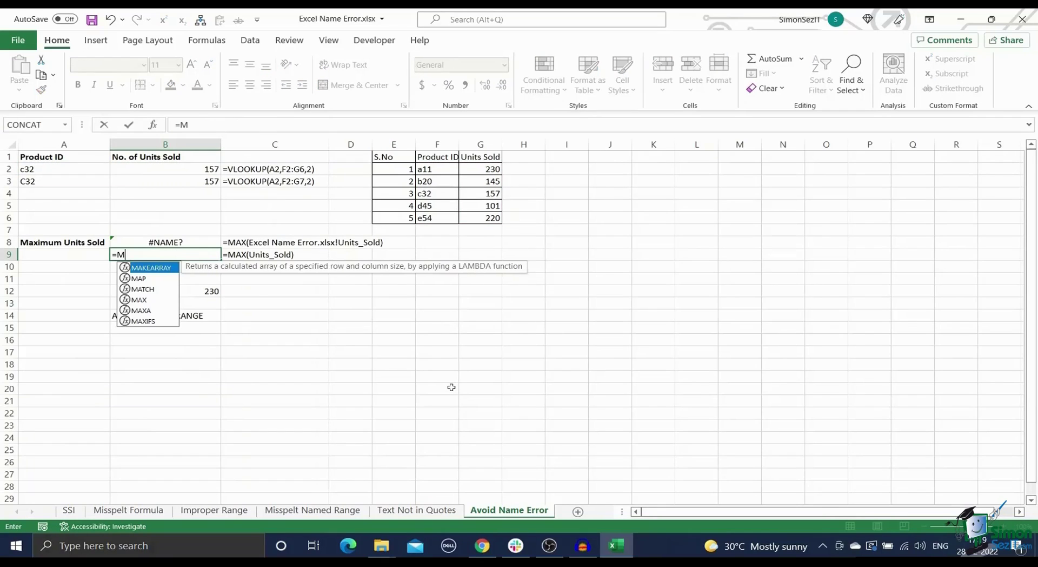
{"action": "key", "text": "Down"}
{"action": "key", "text": "Down"}
{"action": "key", "text": "Down"}
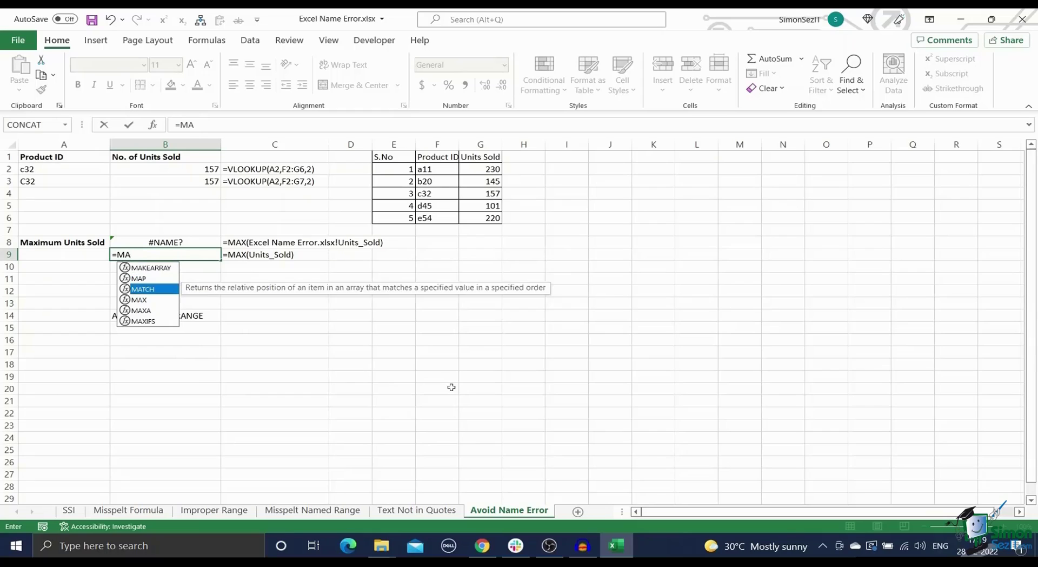
{"action": "key", "text": "Tab"}
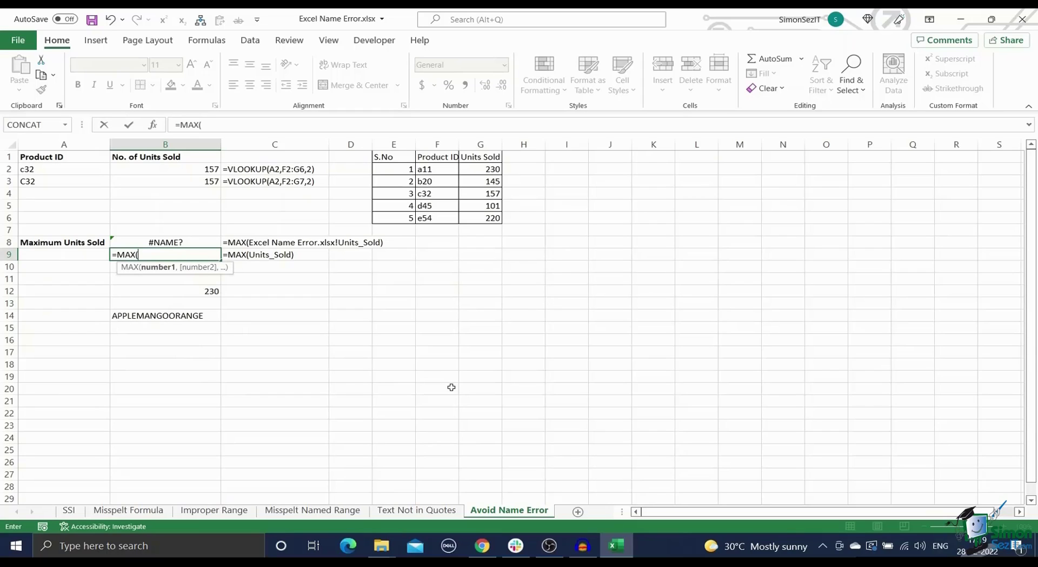
{"action": "type", "text": "UN"}
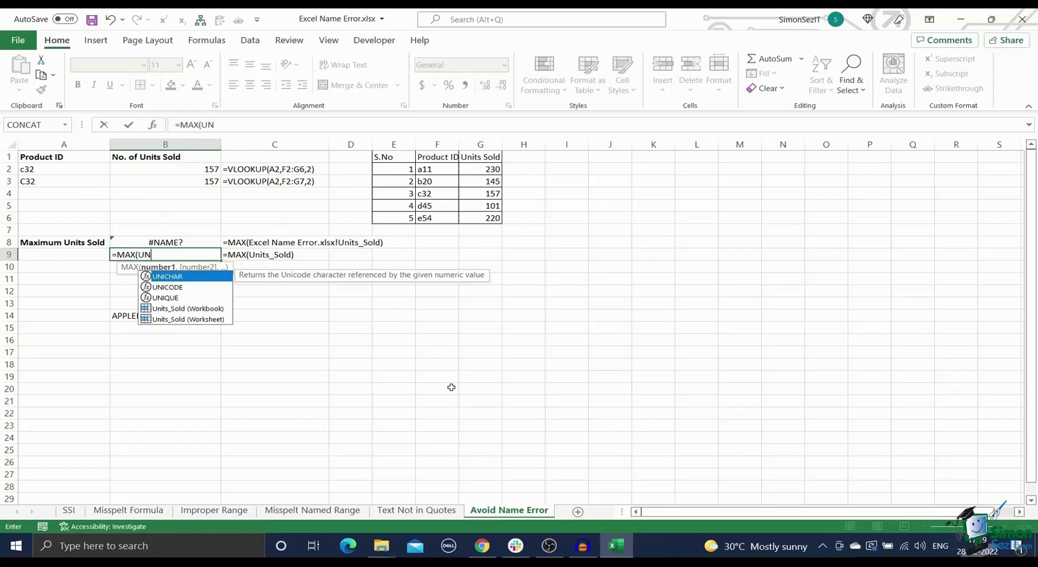
{"action": "key", "text": "Down"}
{"action": "key", "text": "Down"}
{"action": "key", "text": "Down"}
{"action": "key", "text": "Down"}
{"action": "key", "text": "Tab"}
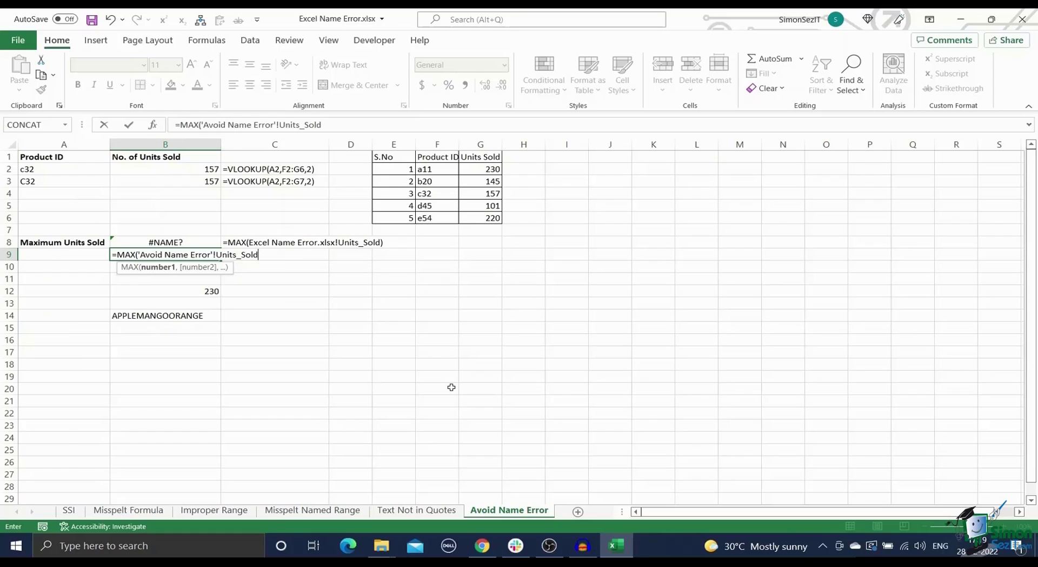
{"action": "key", "text": "Return"}
{"action": "key", "text": "Down"}
{"action": "key", "text": "Down"}
{"action": "left_click", "coordinate": [451, 387]}
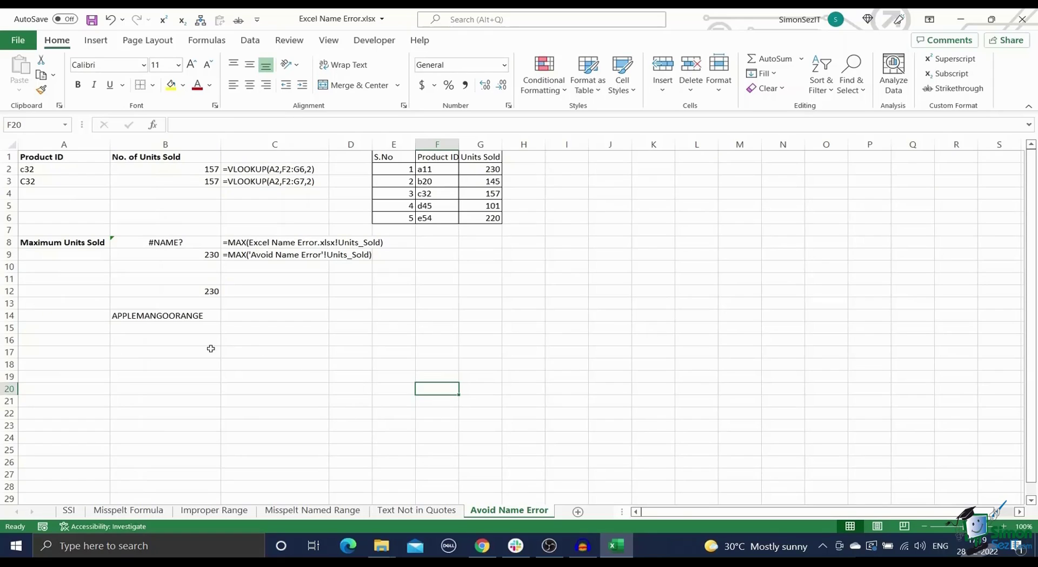
Start a CONCAT formula in B15 of the Avoid Name Error sheet by searching for CONCAT with Insert Function
{"action": "left_click", "coordinate": [158, 330]}
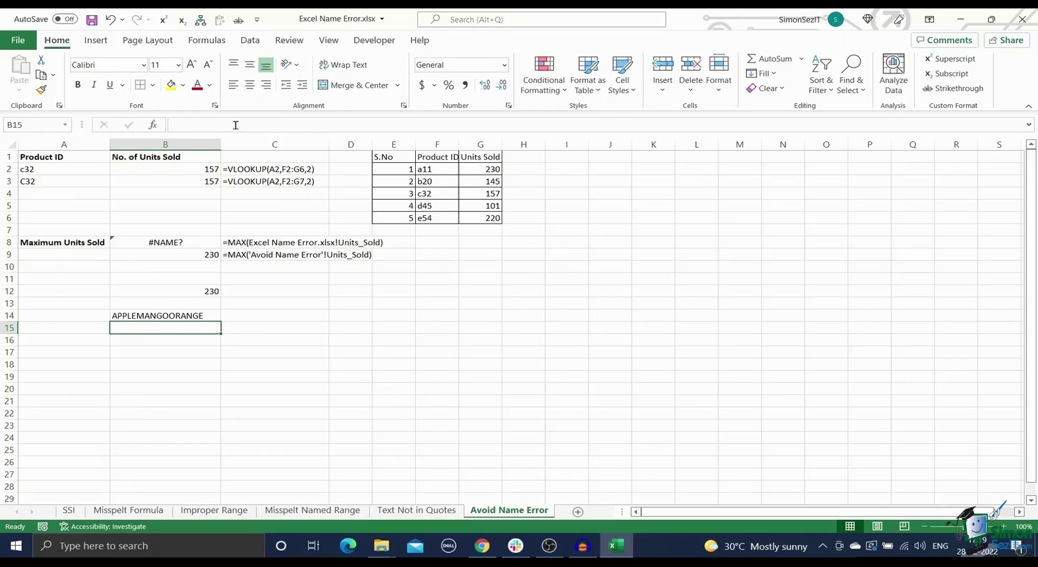
{"action": "left_click", "coordinate": [153, 125]}
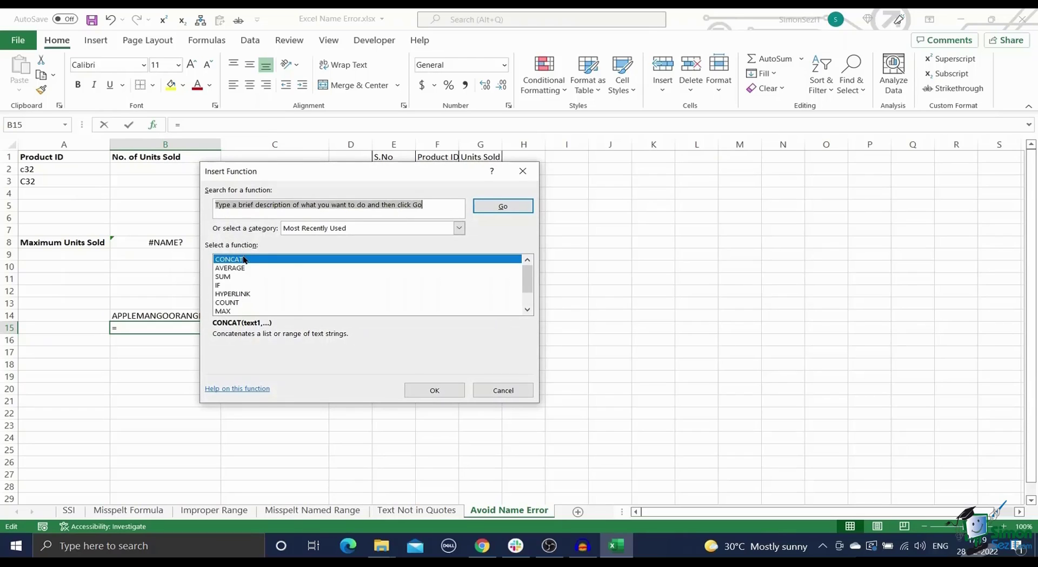
{"action": "type", "text": "cONCA"}
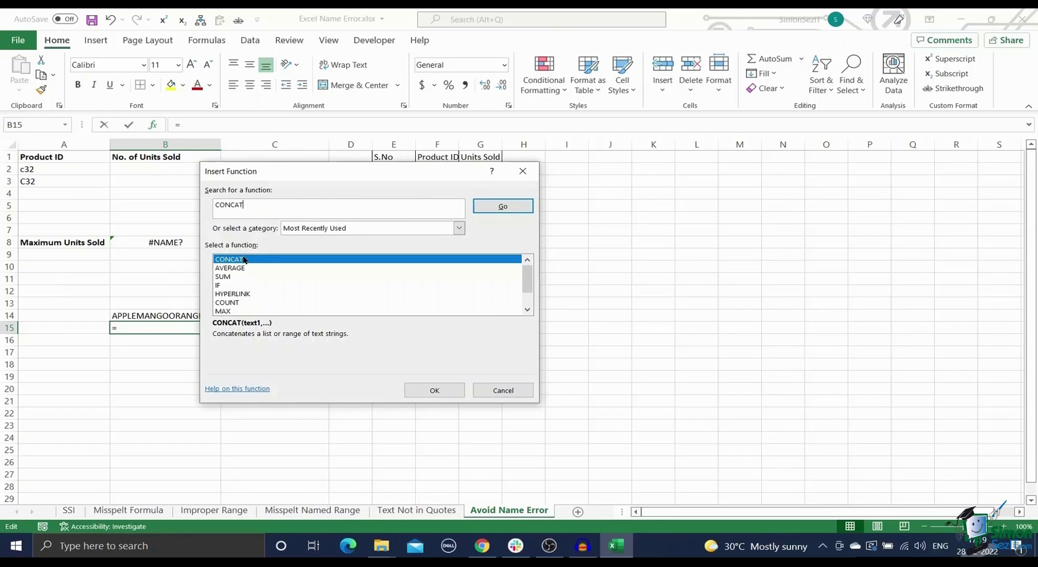
{"action": "type", "text": "T"}
{"action": "key", "text": "Return"}
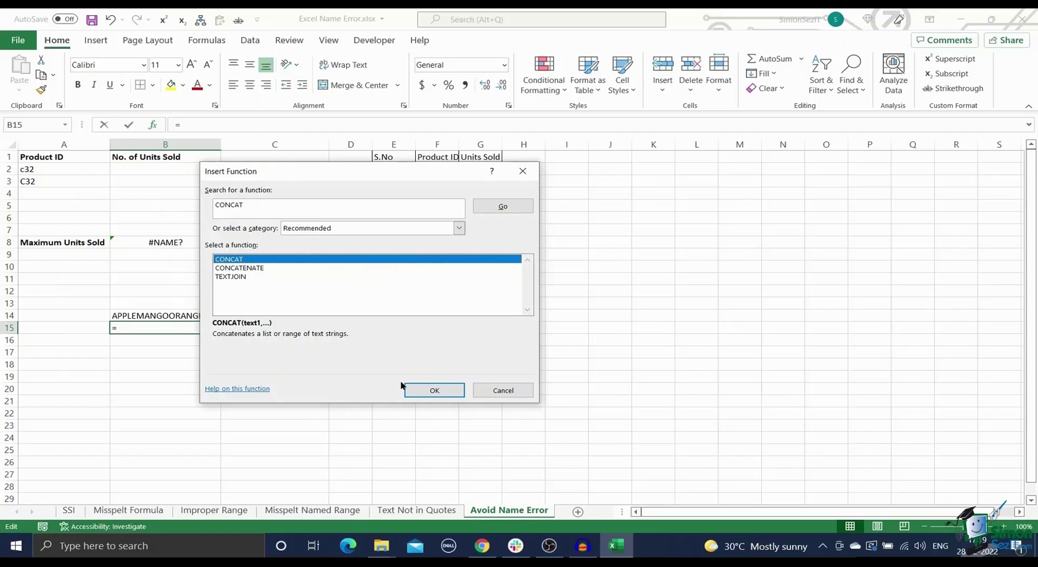
{"action": "left_click", "coordinate": [419, 389]}
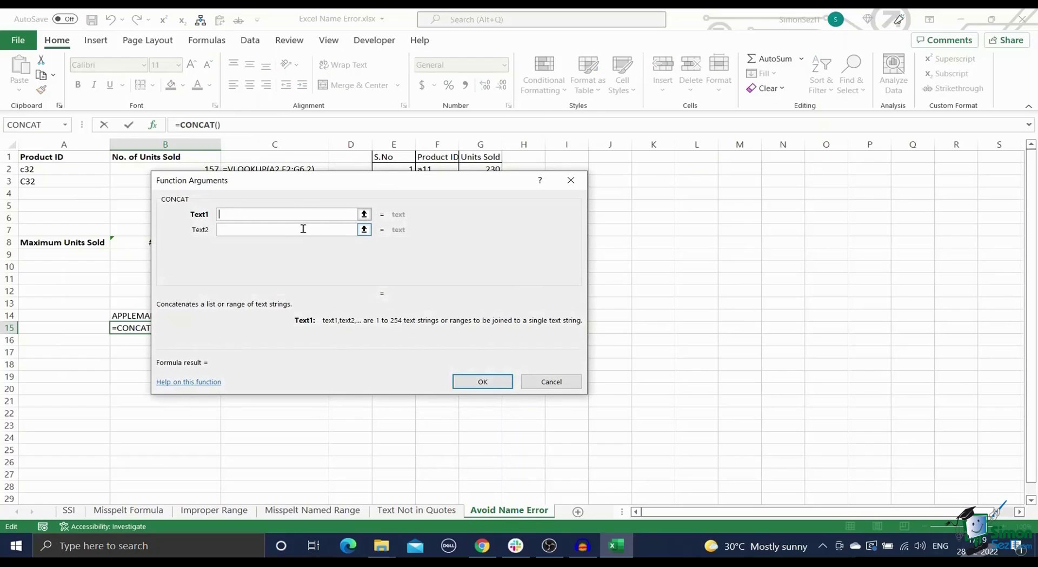
Supply APPLE, MANGO and ORANGE as the three CONCAT text arguments and enter the finished formula in B15
{"action": "type", "text": "APPLE"}
{"action": "left_click", "coordinate": [277, 230]}
{"action": "type", "text": "MANGO"}
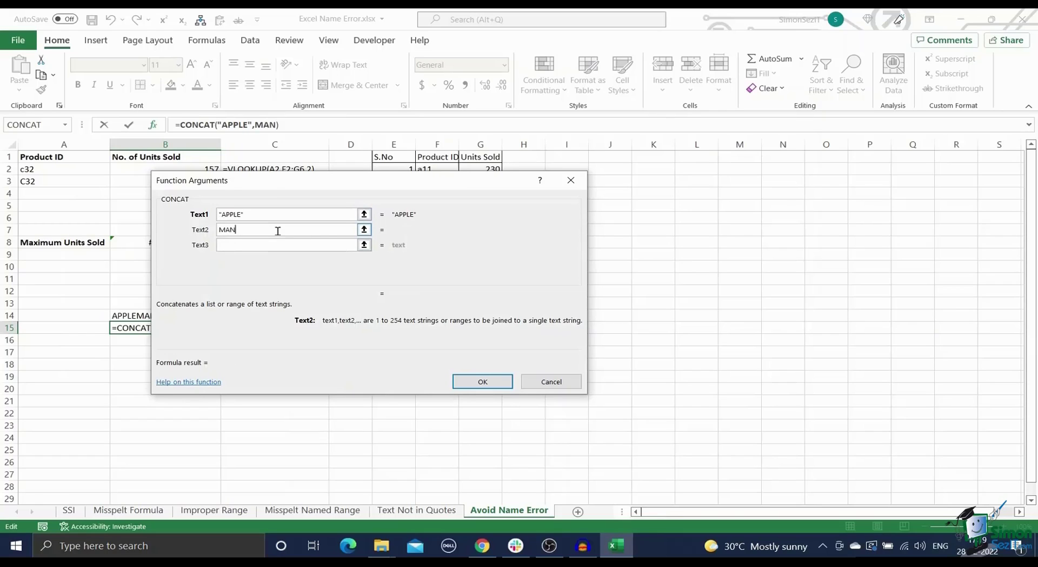
{"action": "left_click", "coordinate": [260, 244]}
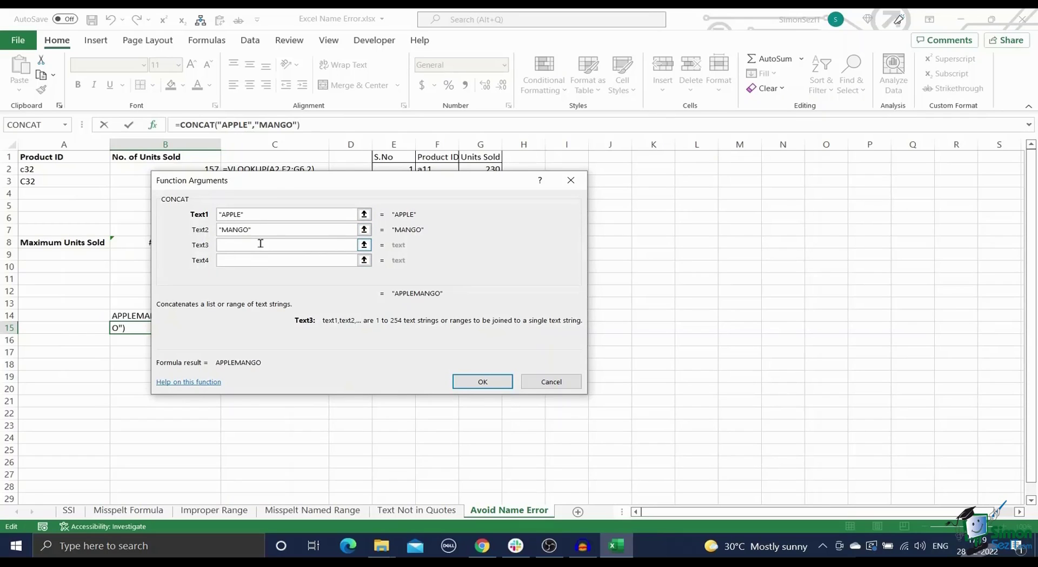
{"action": "type", "text": "ORANGE"}
{"action": "left_click", "coordinate": [475, 381]}
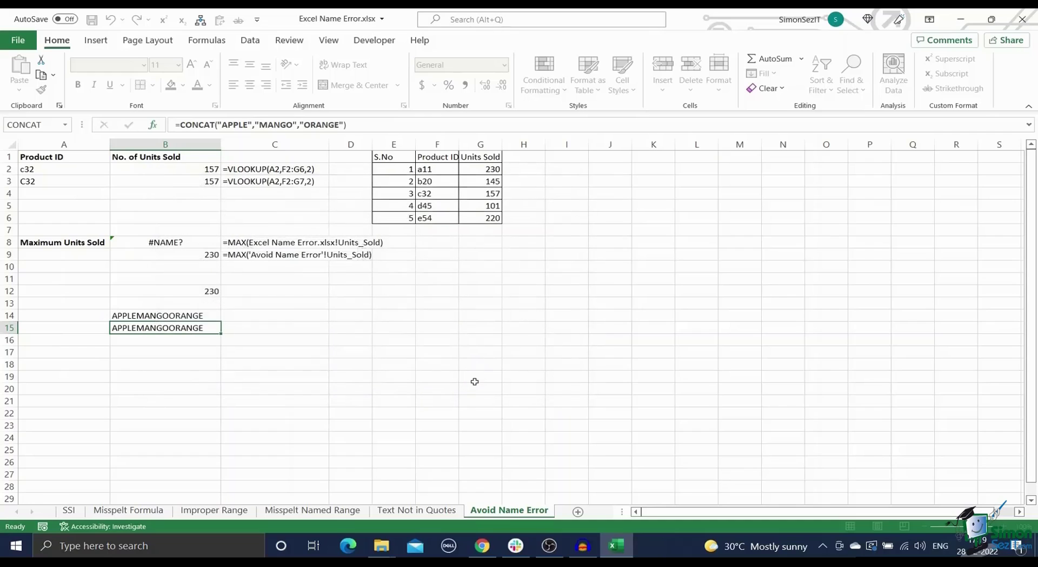
{"action": "left_click", "coordinate": [475, 380]}
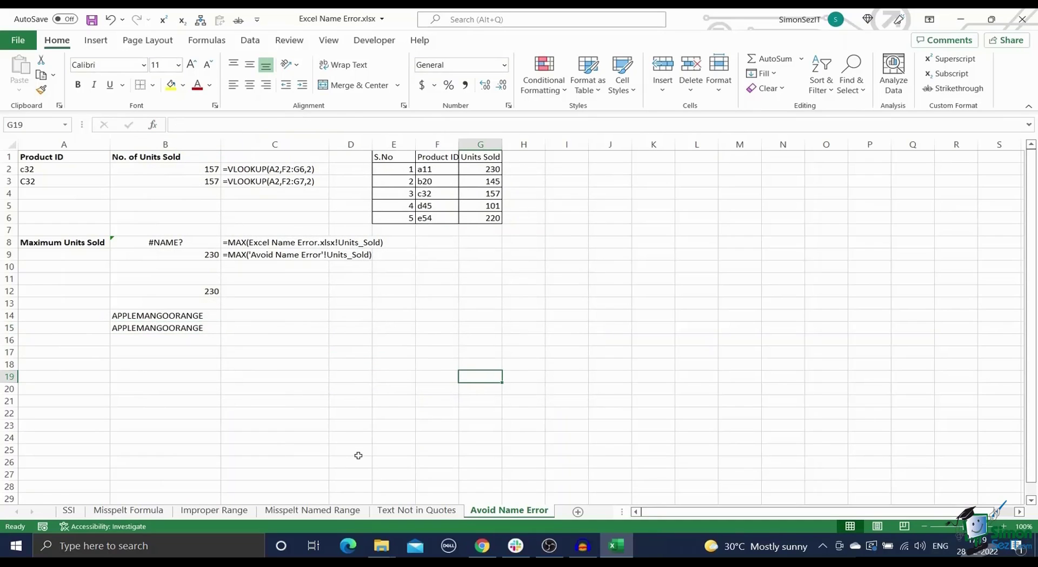
On the Misspelt Formula sheet, use Go To Special on A1:C4 to select only formula cells that return errors
{"action": "left_click", "coordinate": [238, 509]}
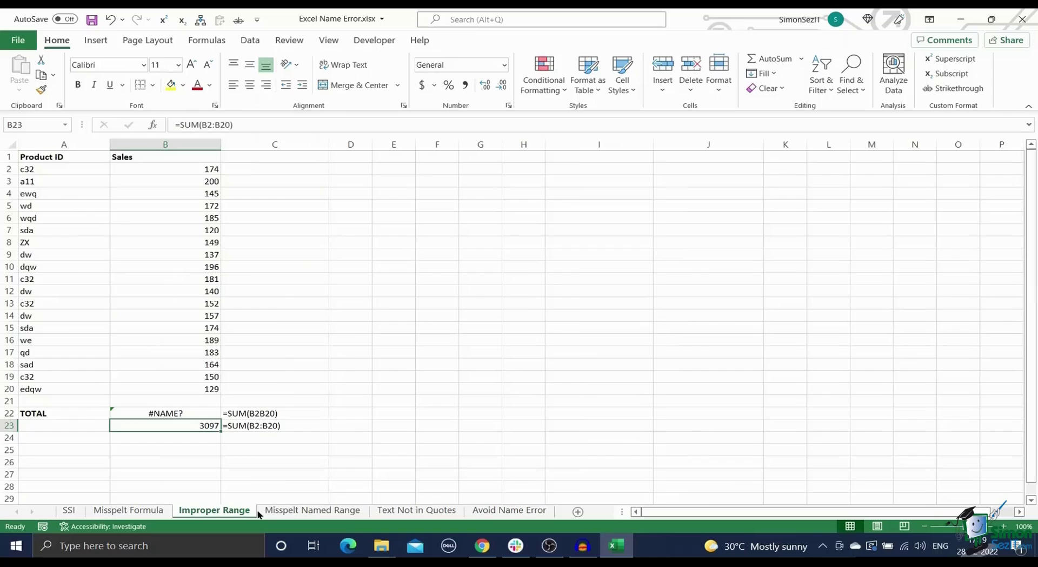
{"action": "left_click", "coordinate": [292, 511]}
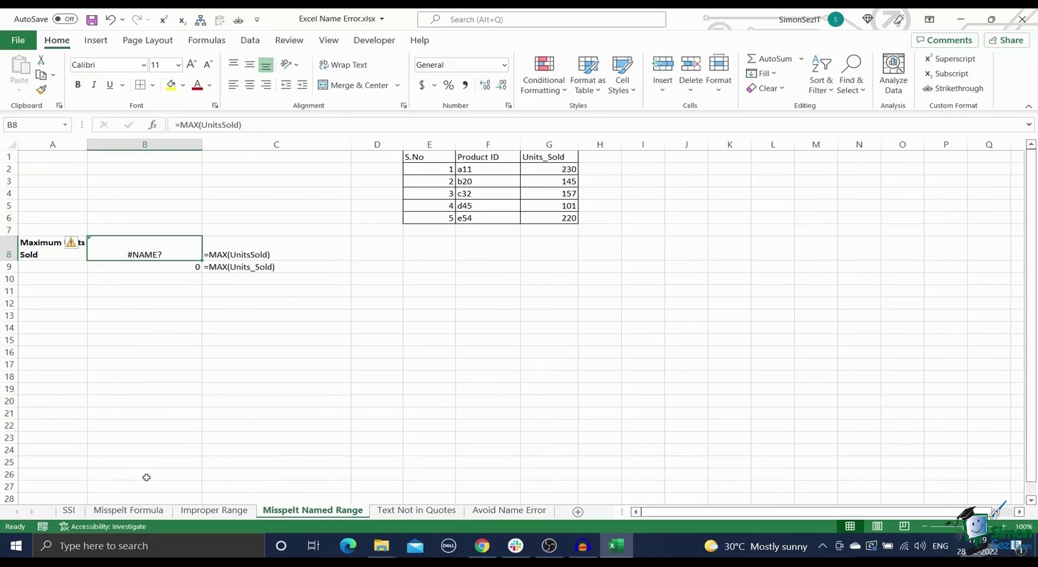
{"action": "left_click", "coordinate": [138, 510]}
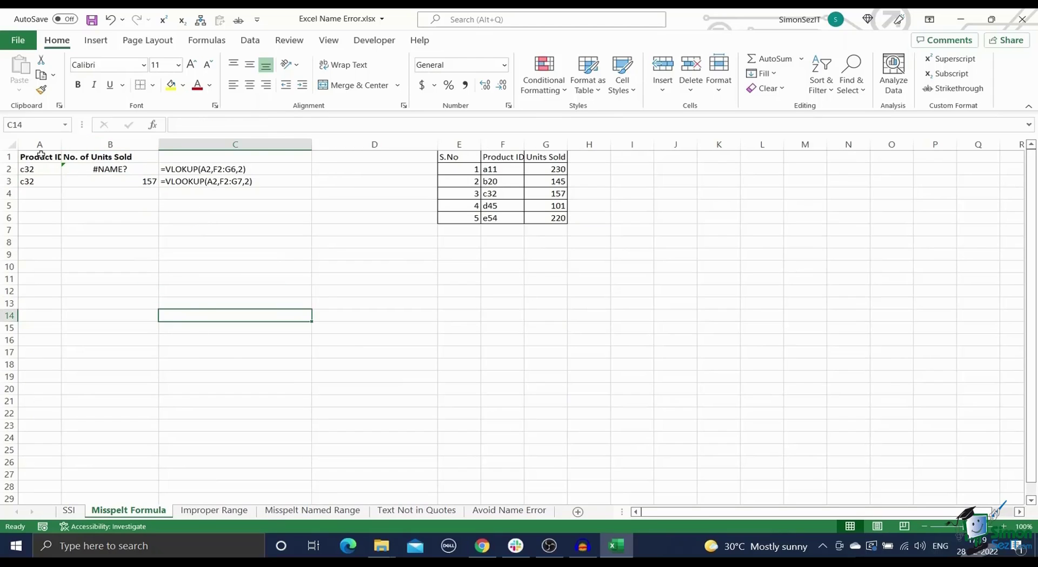
{"action": "left_click_drag", "start_coordinate": [40, 155], "coordinate": [214, 193]}
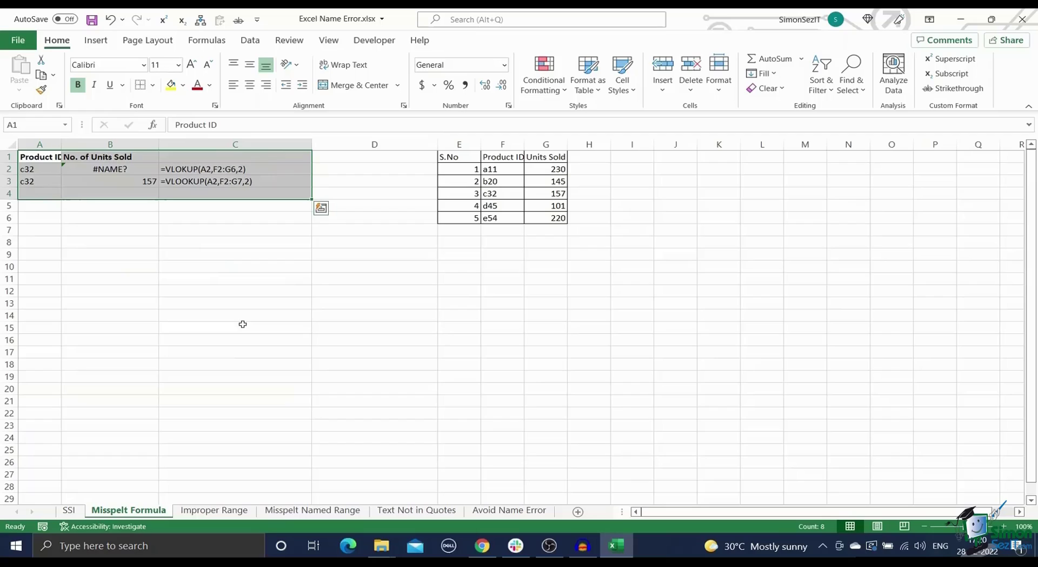
{"action": "left_click", "coordinate": [859, 94]}
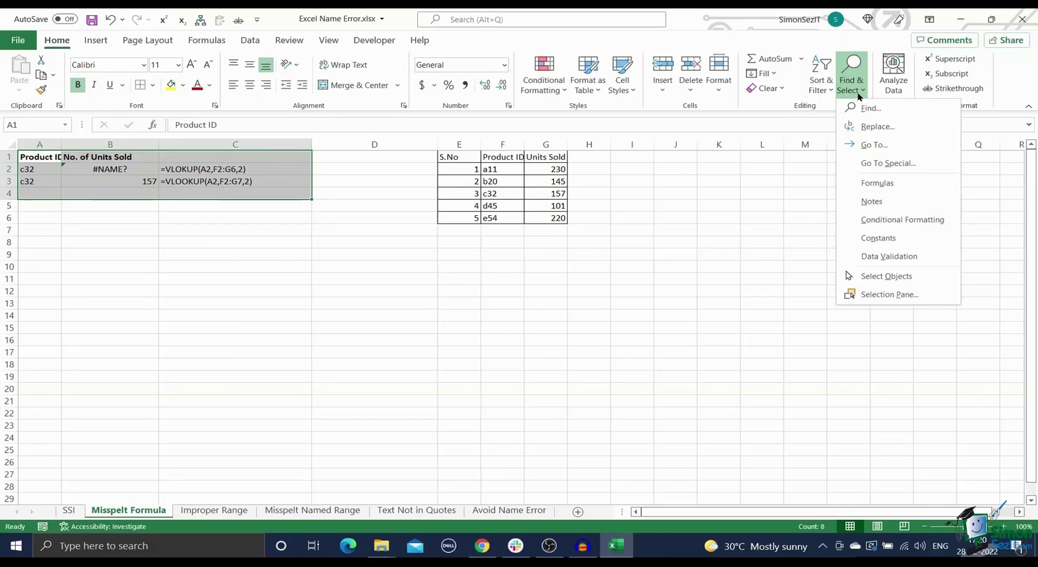
{"action": "left_click", "coordinate": [892, 164]}
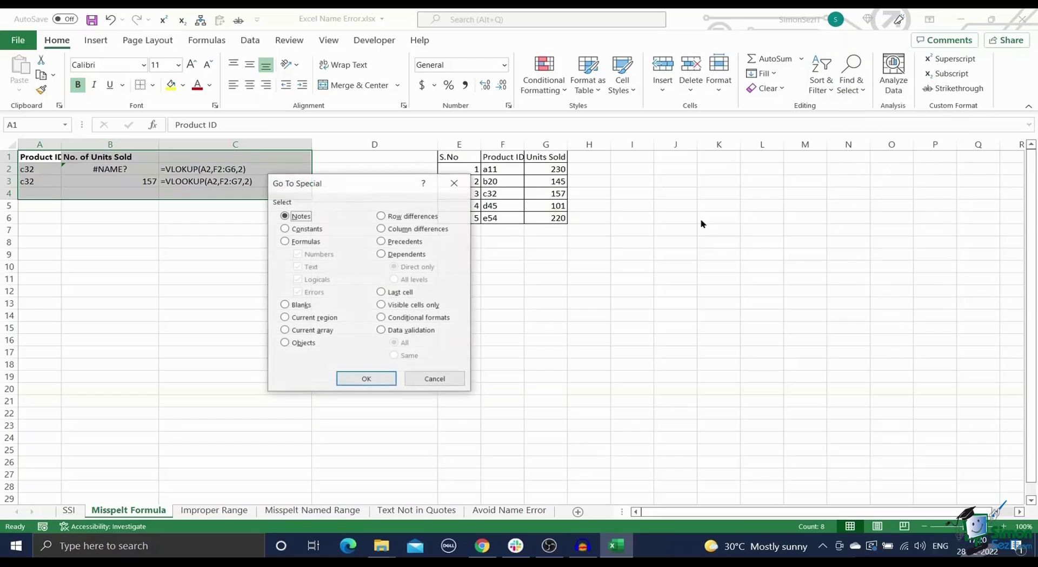
{"action": "left_click", "coordinate": [285, 242]}
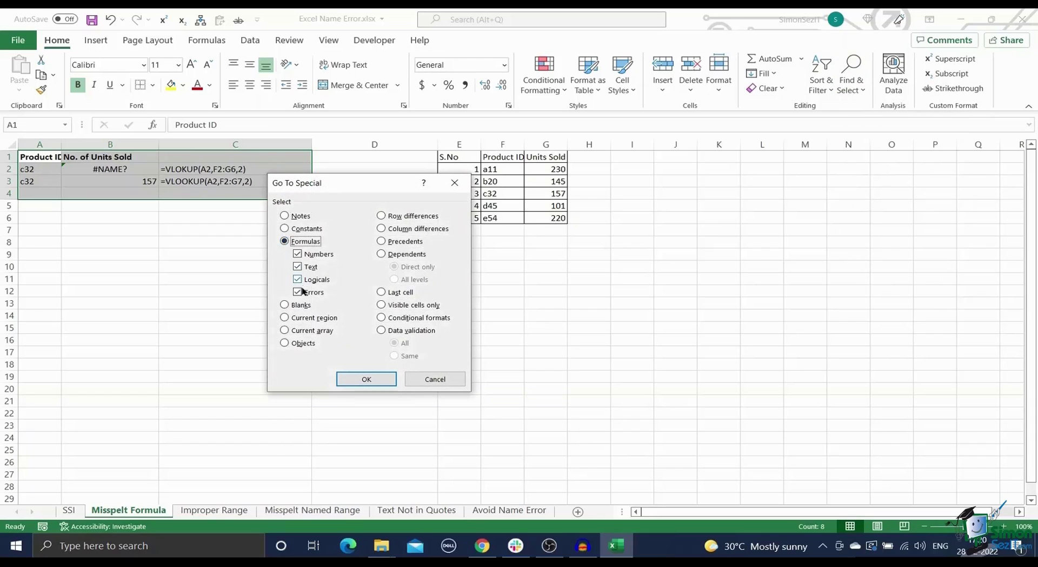
{"action": "left_click", "coordinate": [298, 292]}
{"action": "left_click", "coordinate": [297, 267]}
{"action": "left_click", "coordinate": [297, 254]}
{"action": "left_click", "coordinate": [366, 379]}
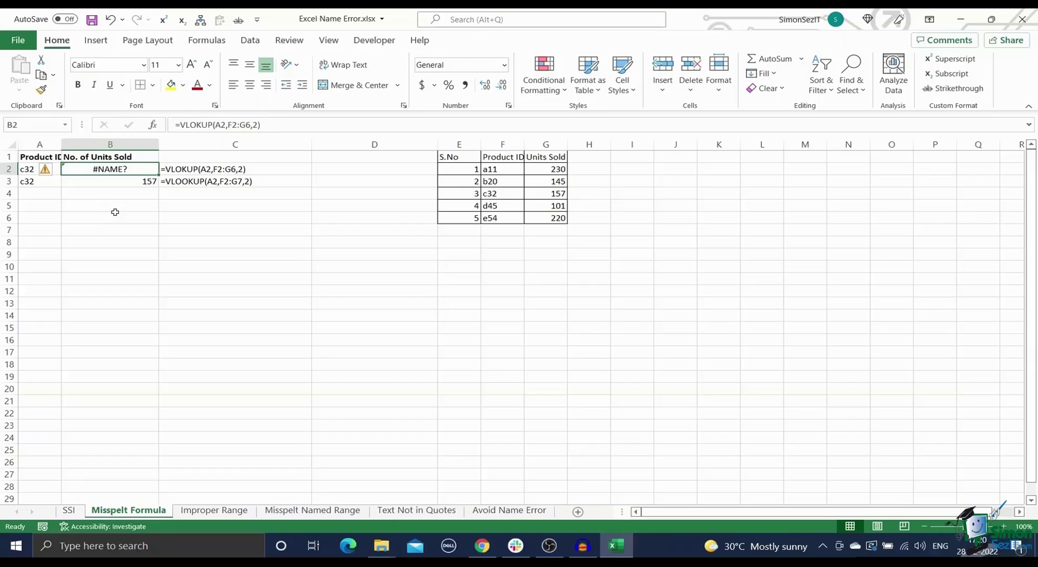
Find all cells on the Misspelt Formula sheet whose values contain NAME?, and return to the SSI sheet
{"action": "left_click", "coordinate": [183, 275]}
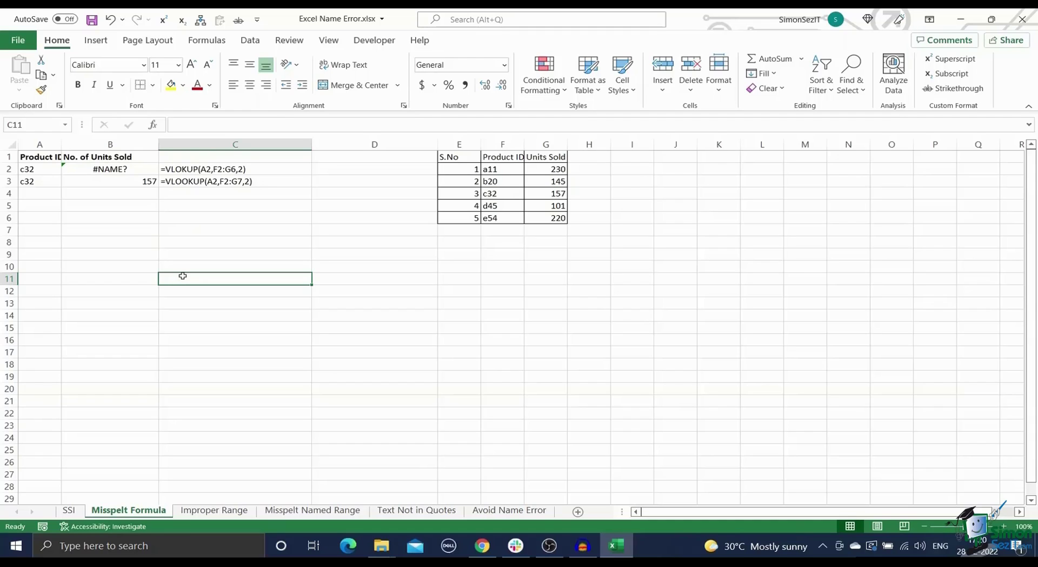
{"action": "key", "text": "ctrl+f"}
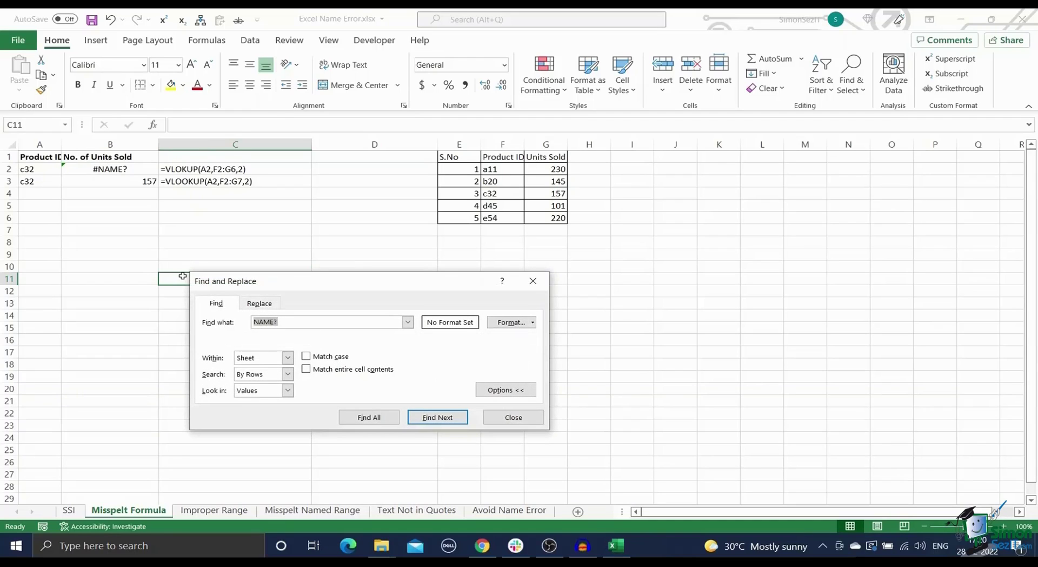
{"action": "left_click", "coordinate": [292, 322]}
{"action": "left_click", "coordinate": [287, 390]}
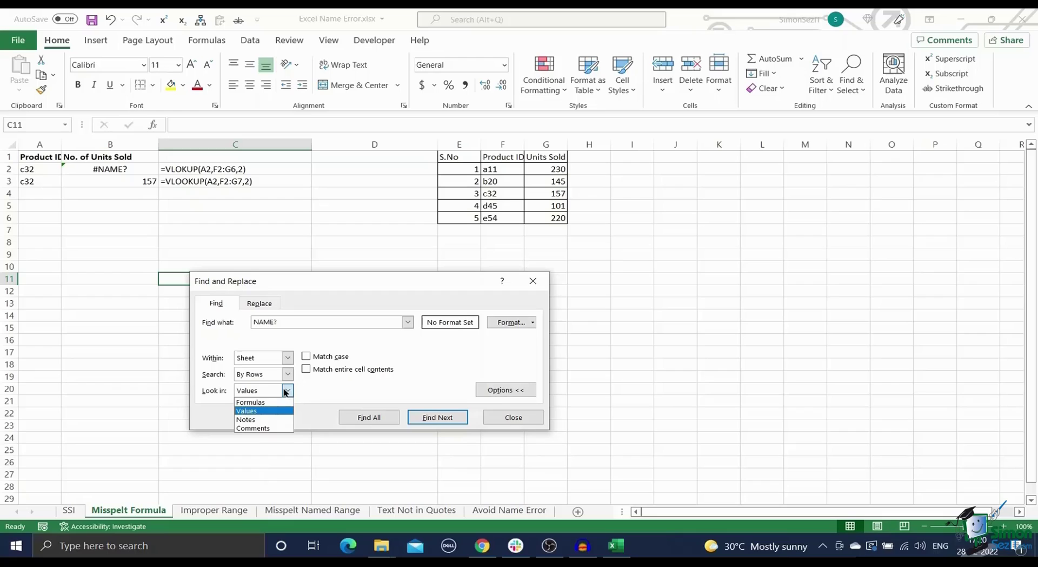
{"action": "left_click", "coordinate": [280, 411]}
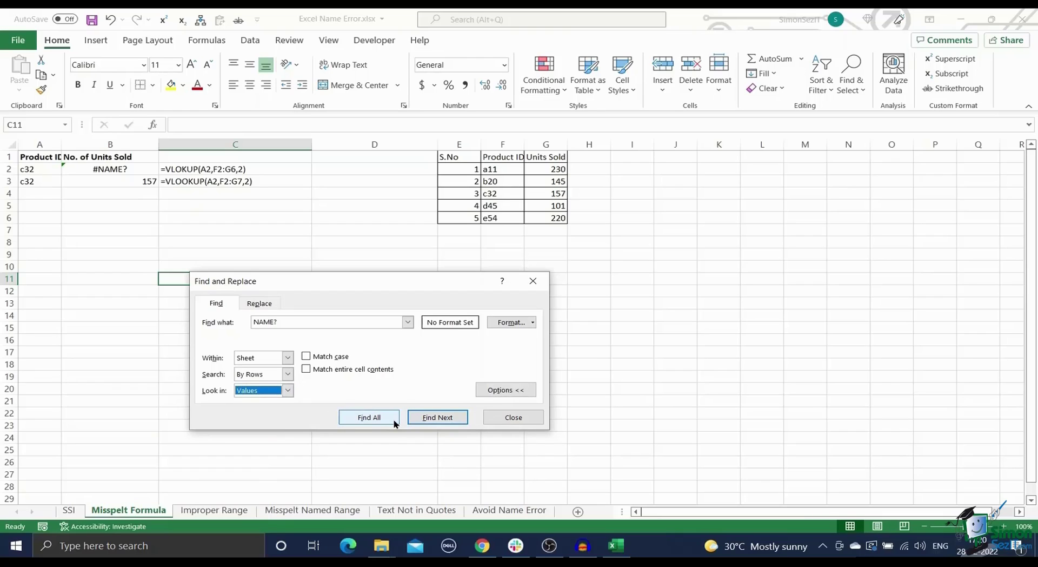
{"action": "left_click", "coordinate": [370, 417]}
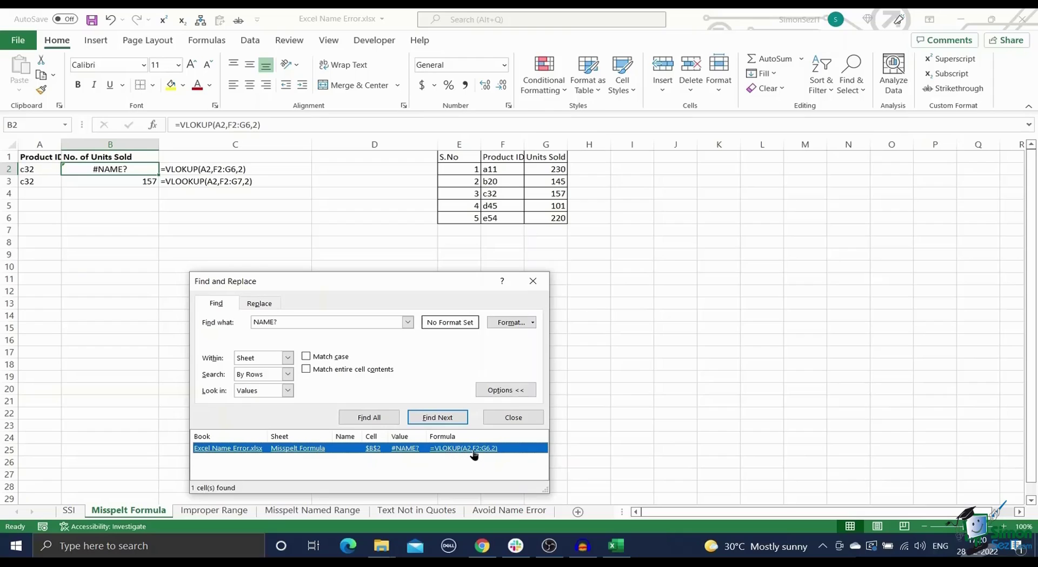
{"action": "left_click", "coordinate": [532, 281]}
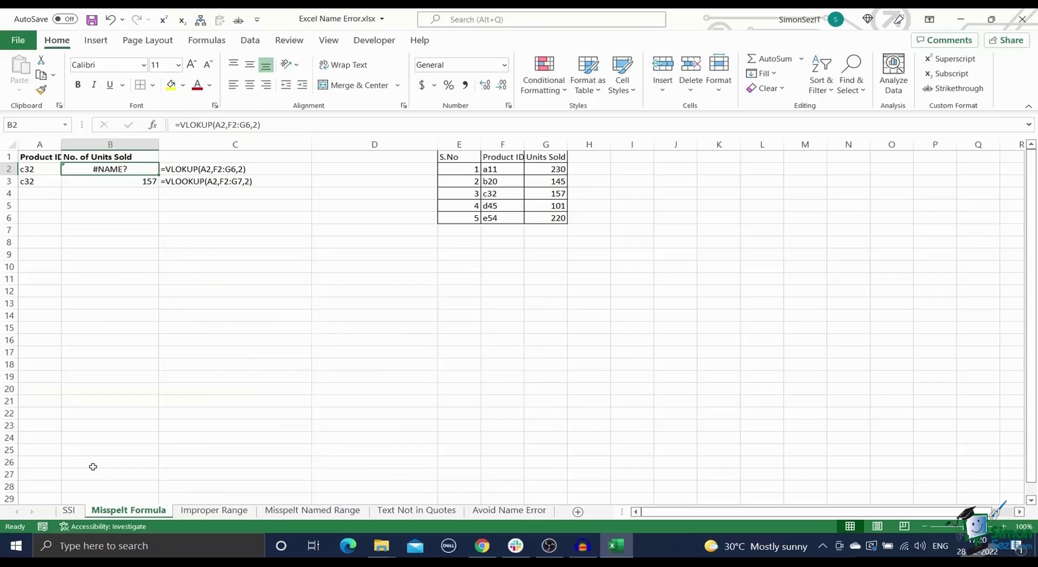
{"action": "left_click", "coordinate": [69, 510]}
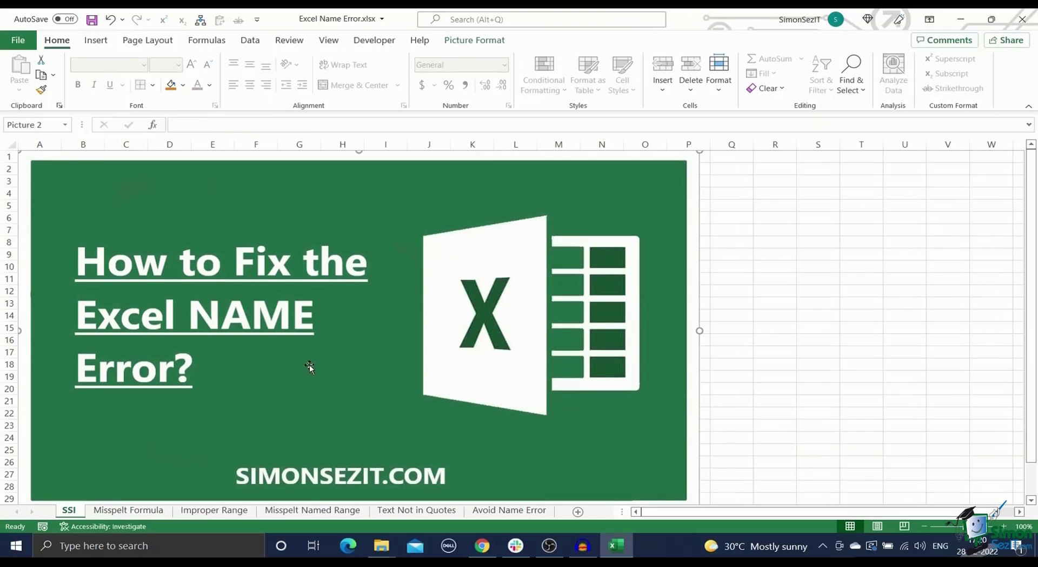
{"action": "left_click", "coordinate": [755, 277]}
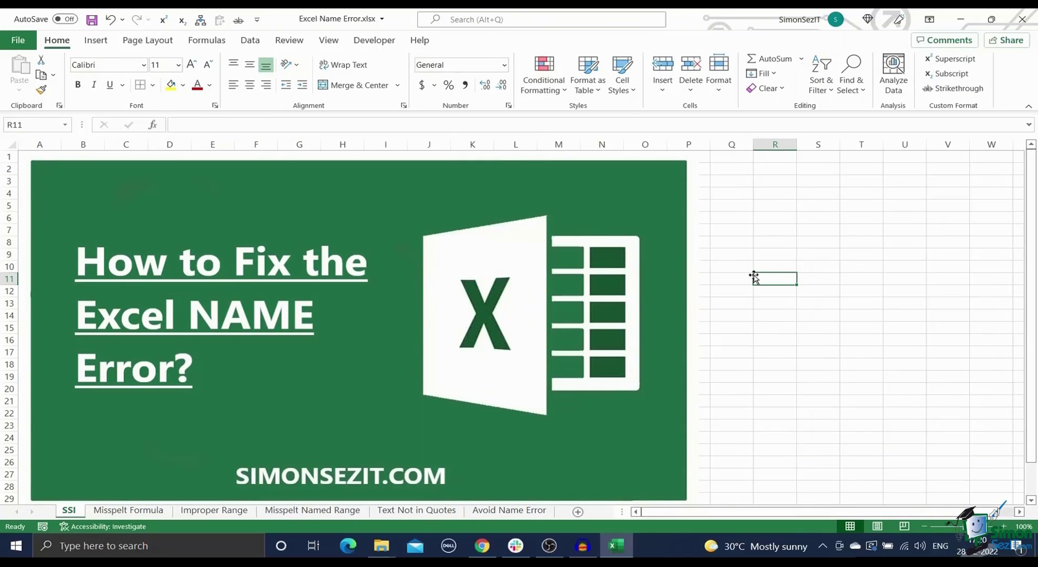